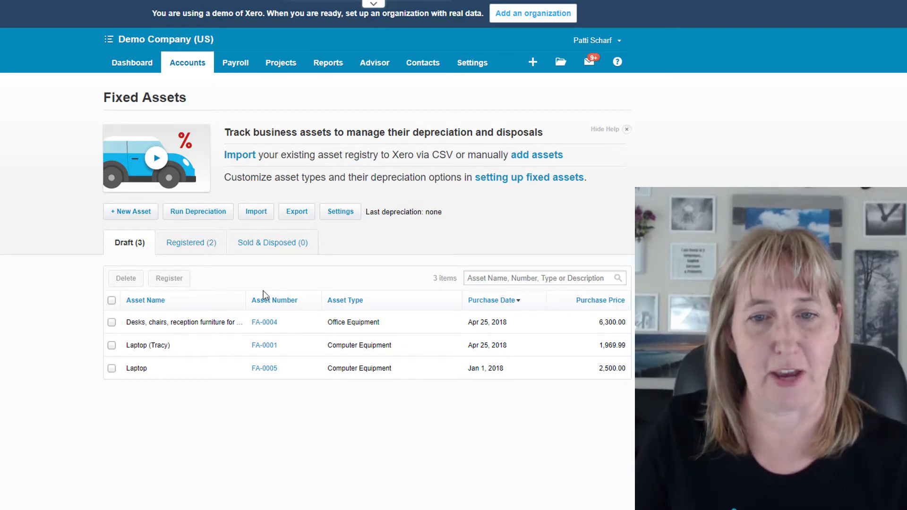
Step: Set the averaging method of the draft Laptop asset FA-0005 to Full Month and register the asset
{"action": "left_click", "coordinate": [274, 372]}
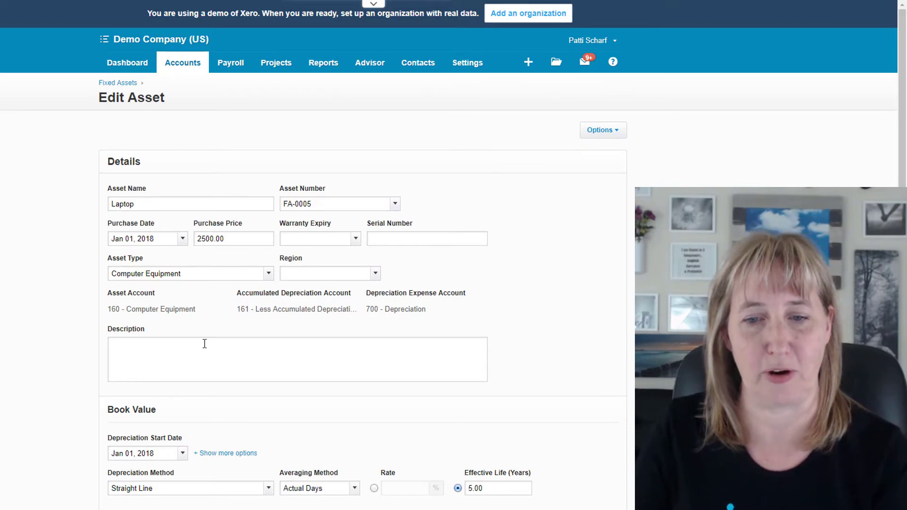
{"action": "scroll", "coordinate": [205, 344], "scroll_direction": "down", "scroll_amount": 3}
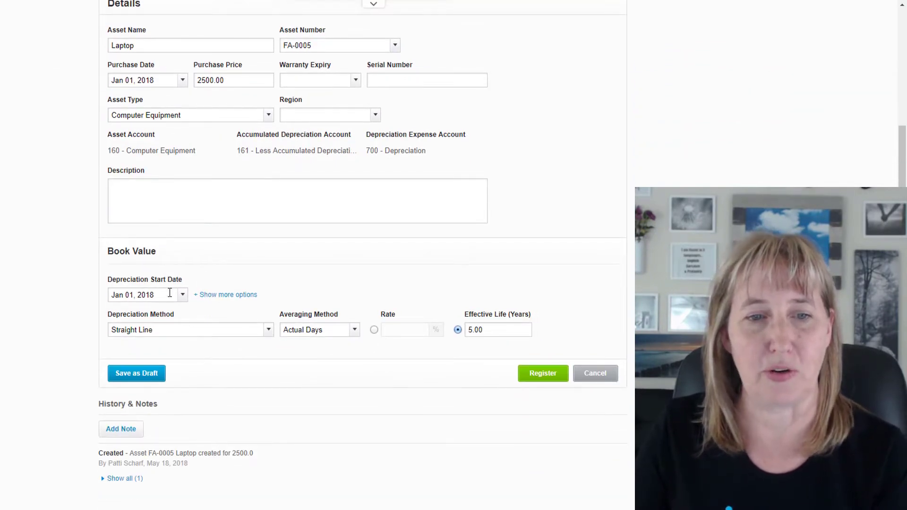
{"action": "left_click", "coordinate": [269, 330]}
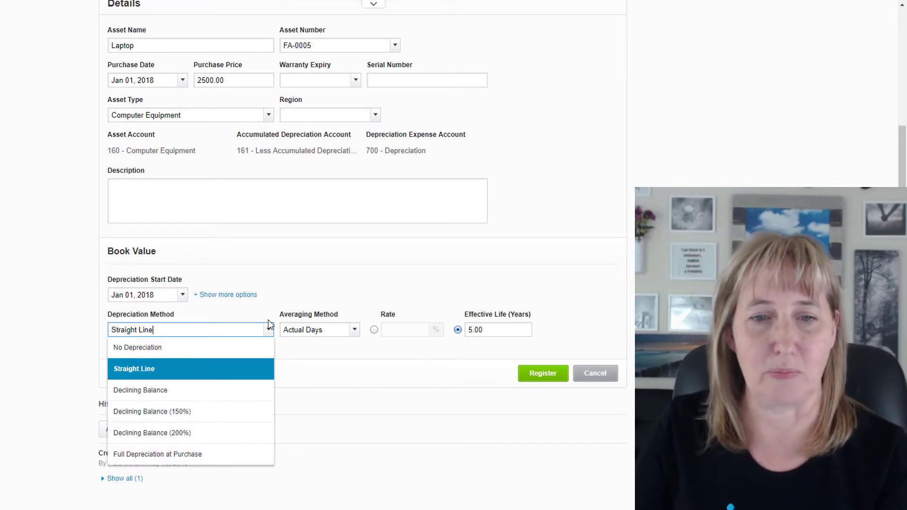
{"action": "left_click", "coordinate": [269, 330]}
{"action": "left_click", "coordinate": [355, 330]}
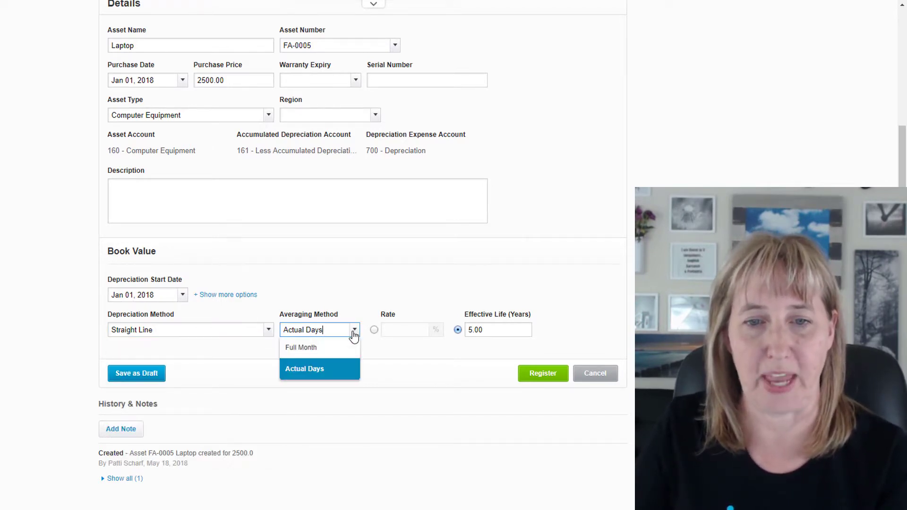
{"action": "left_click", "coordinate": [347, 346]}
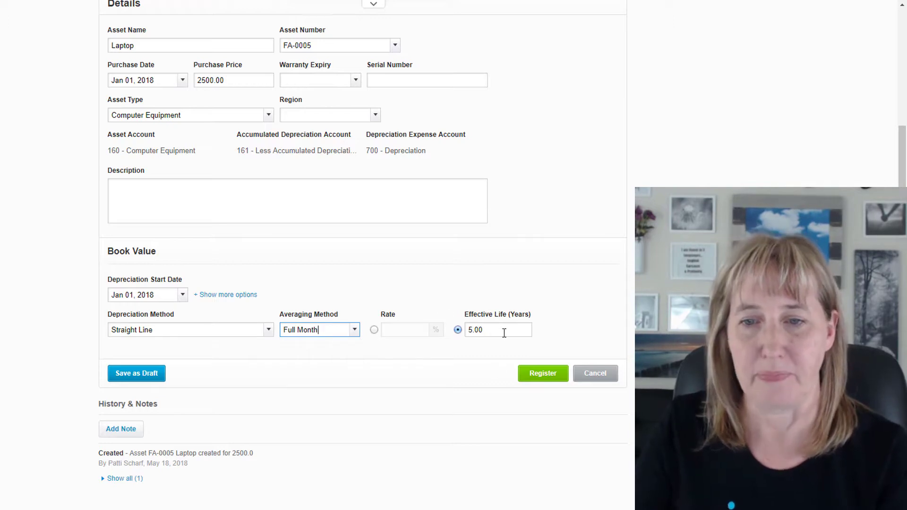
{"action": "left_click", "coordinate": [543, 375]}
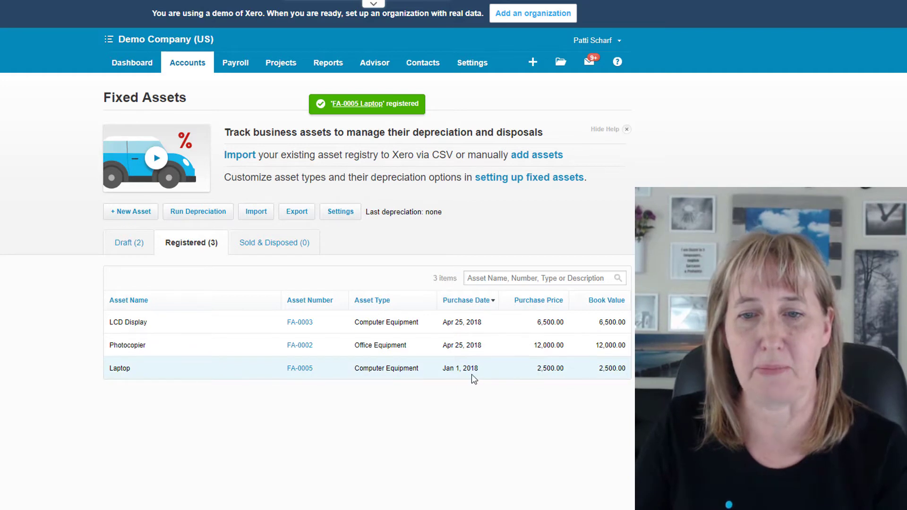
Step: Run depreciation on the fixed assets up to May 31, 2018 and confirm it
{"action": "left_click", "coordinate": [204, 217]}
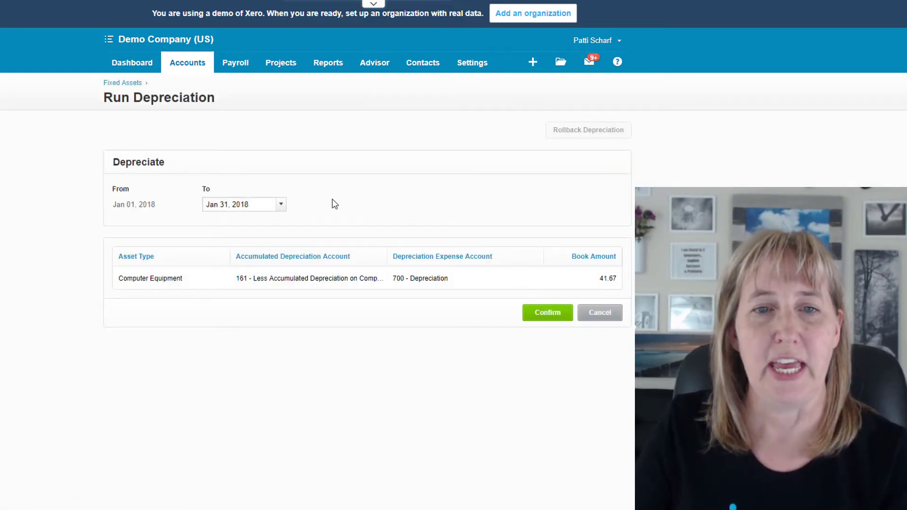
{"action": "left_click", "coordinate": [282, 206]}
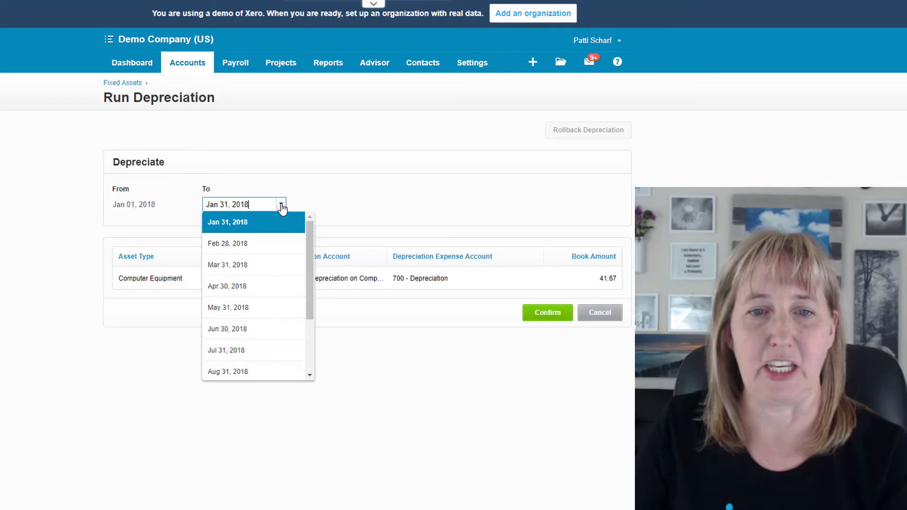
{"action": "left_click", "coordinate": [271, 310]}
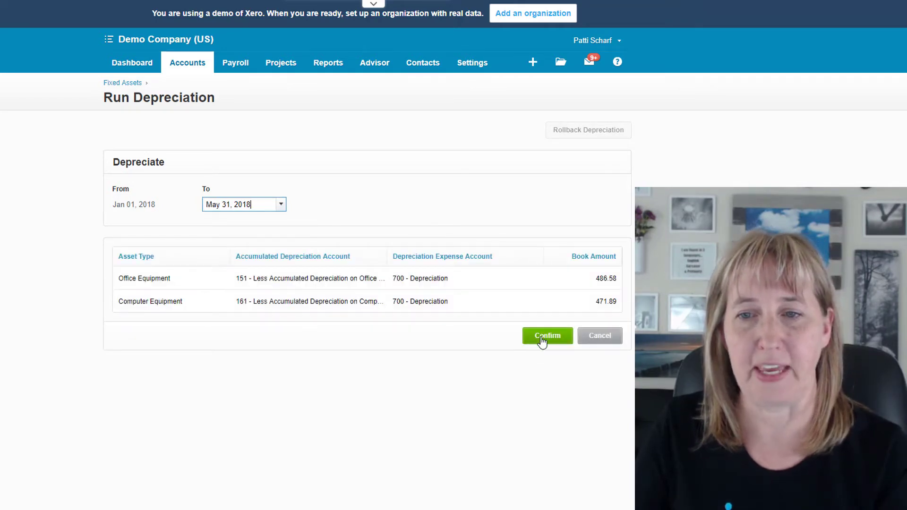
{"action": "left_click", "coordinate": [543, 339]}
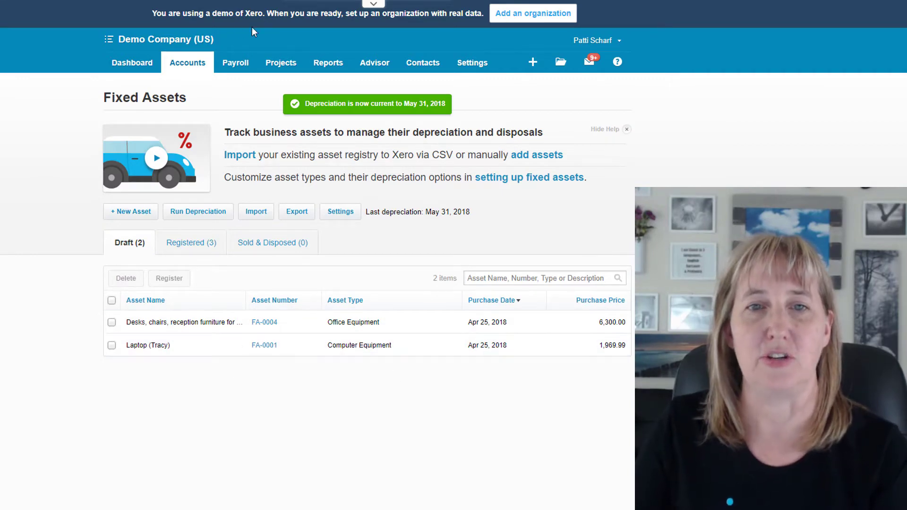
Step: Open the Income Statement report and examine the monthly depreciation expense
{"action": "left_click", "coordinate": [328, 62]}
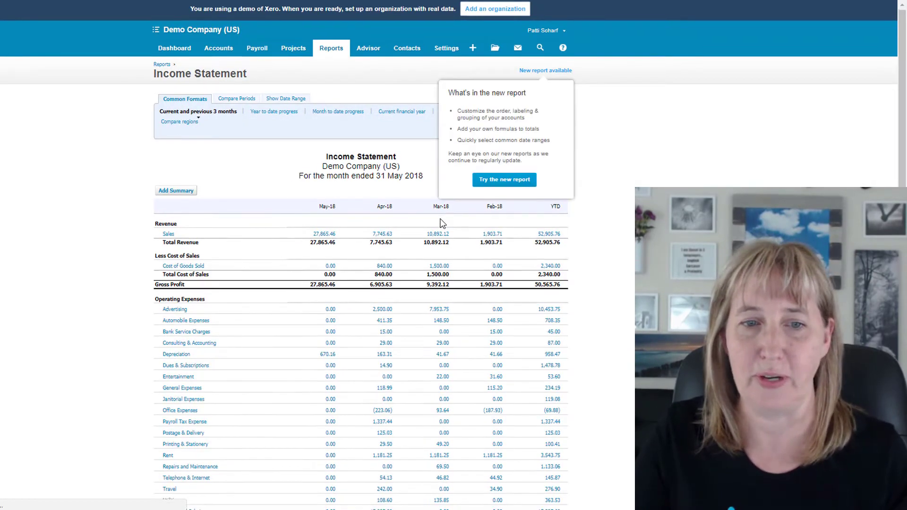
{"action": "scroll", "coordinate": [438, 250], "scroll_direction": "down", "scroll_amount": 4}
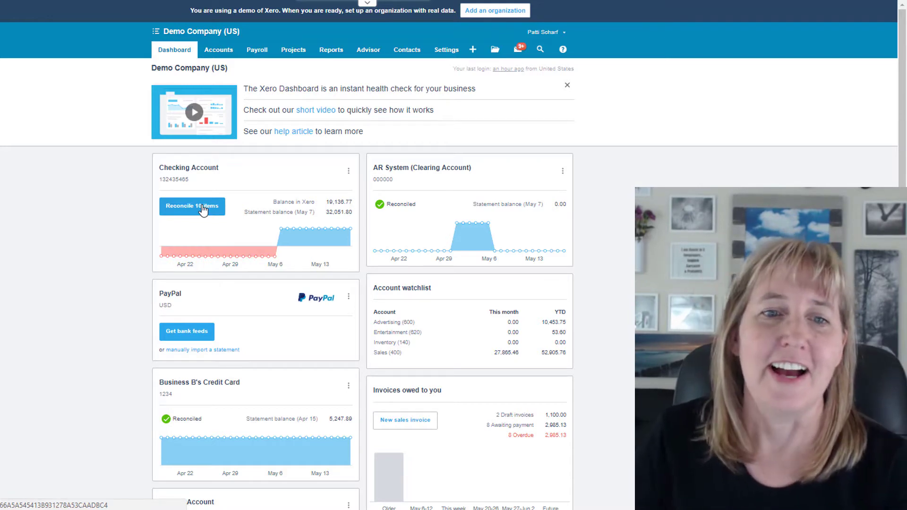
Step: Start a spend money rule from the Wilson Online Periodicals line in the Checking Account reconciliation, removing its Description condition
{"action": "left_click", "coordinate": [203, 210]}
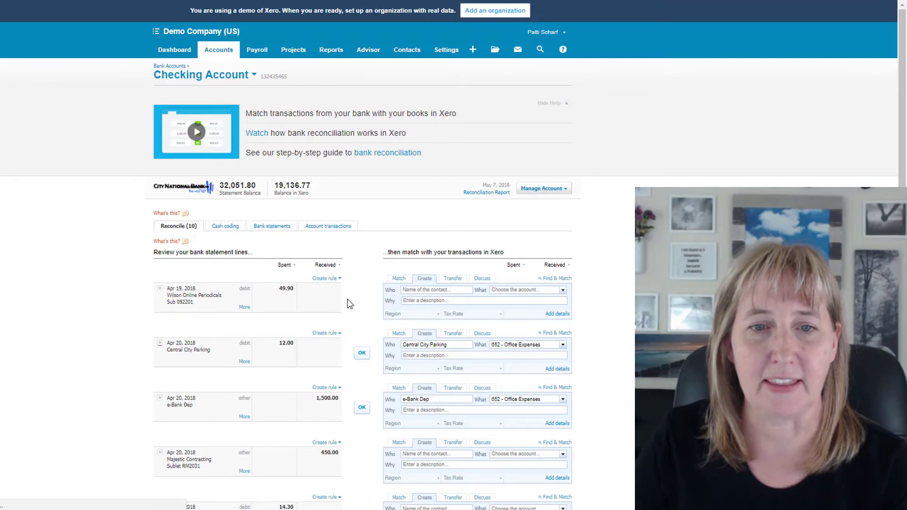
{"action": "scroll", "coordinate": [349, 304], "scroll_direction": "down", "scroll_amount": 2}
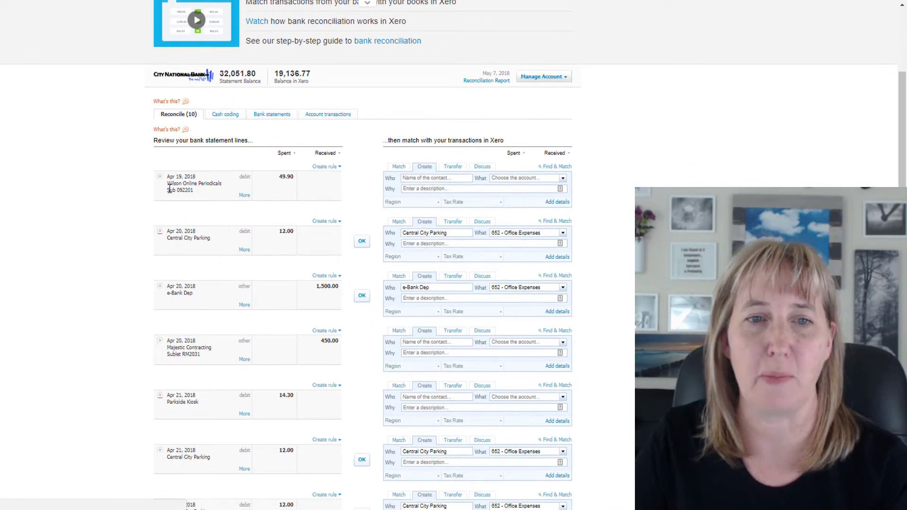
{"action": "left_click", "coordinate": [339, 168]}
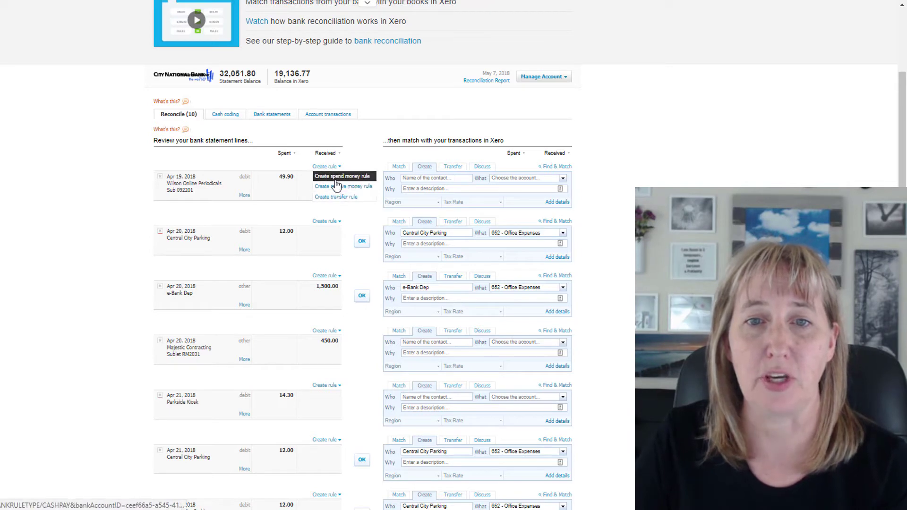
{"action": "left_click", "coordinate": [336, 179]}
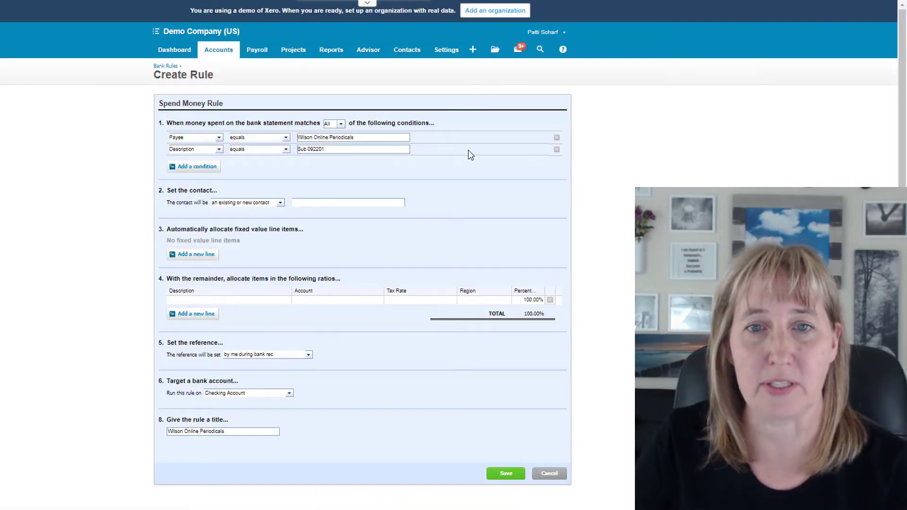
{"action": "left_click", "coordinate": [557, 150]}
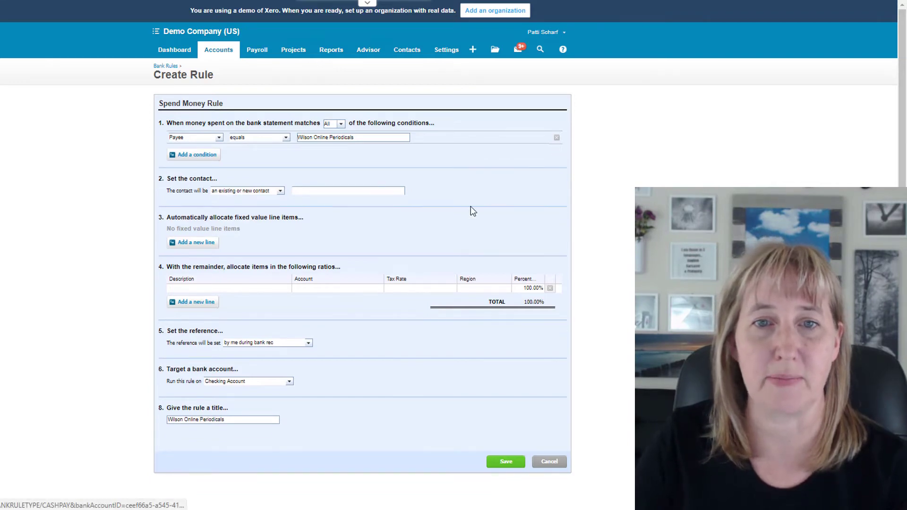
Step: Set the rule's contact to the existing contact Wilson Periodicals
{"action": "left_click", "coordinate": [294, 192]}
{"action": "type", "text": "Wi"}
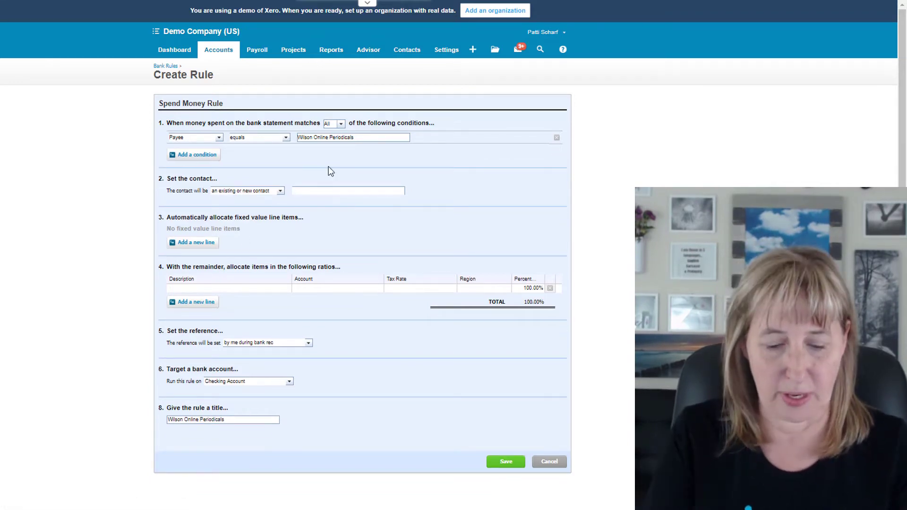
{"action": "type", "text": "lso"}
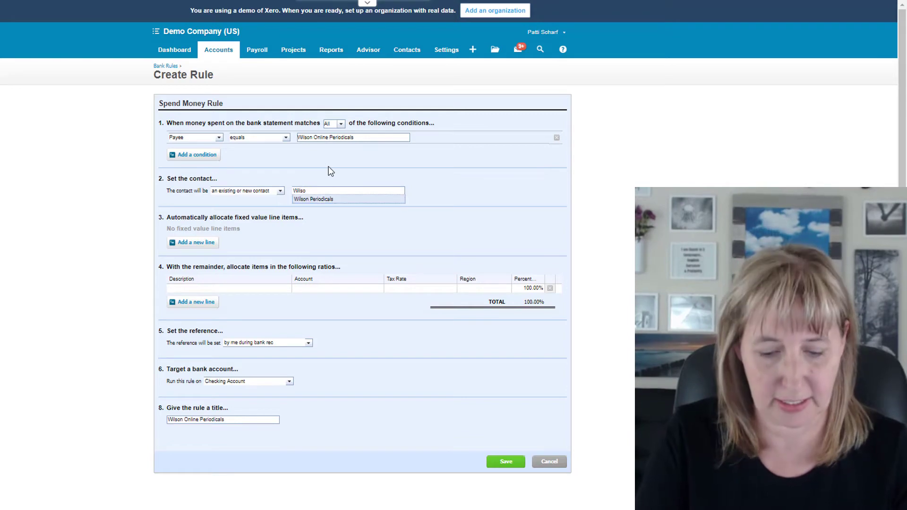
{"action": "type", "text": "n Periodicals"}
{"action": "left_click", "coordinate": [310, 199]}
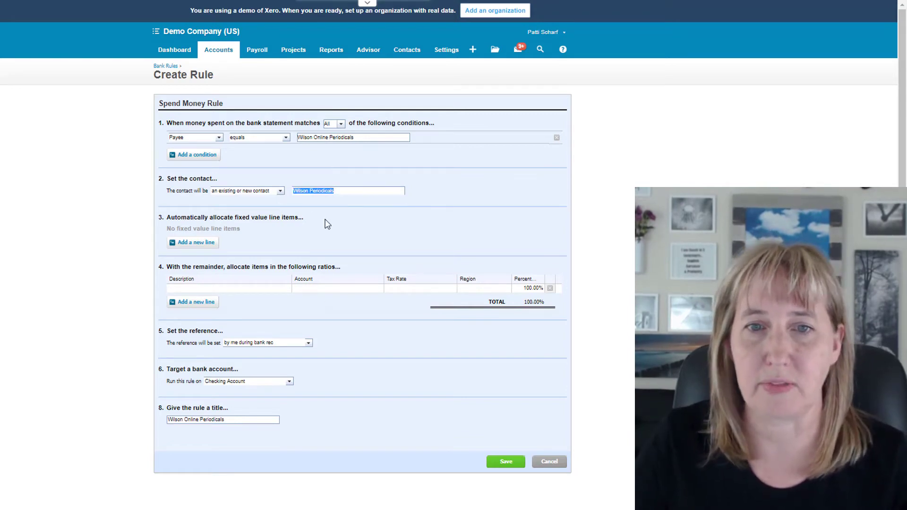
Step: Allocate the rule's remainder to account 652 - Office Expenses with the description "Cool book"
{"action": "left_click", "coordinate": [204, 290]}
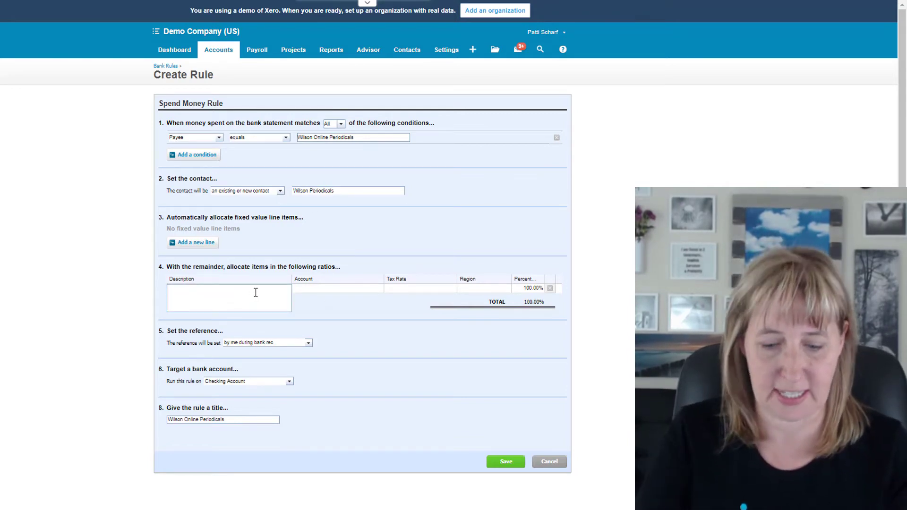
{"action": "type", "text": "Cool book"}
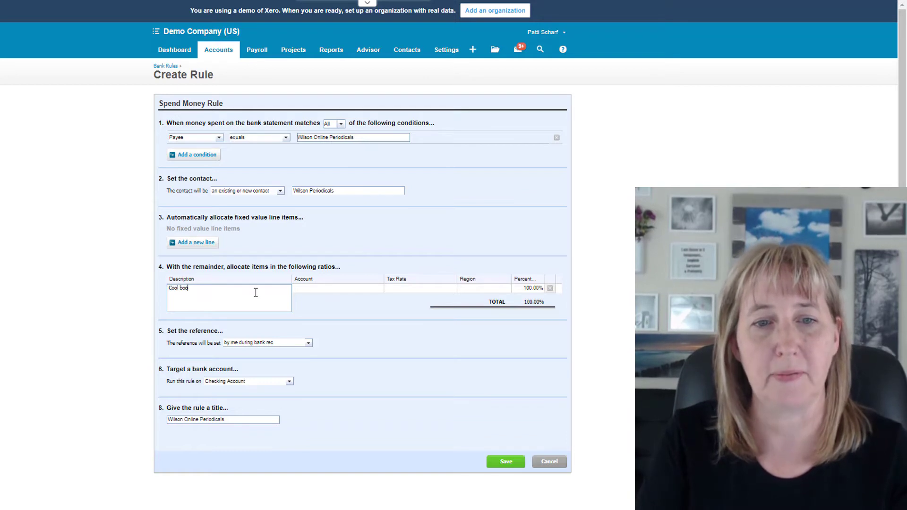
{"action": "key", "text": "Tab"}
{"action": "type", "text": "publ"}
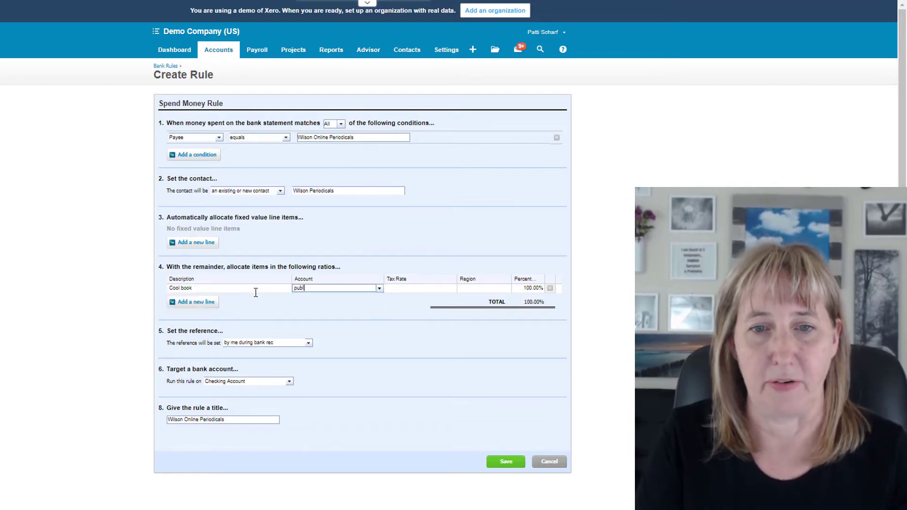
{"action": "key", "text": "BackSpace"}
{"action": "key", "text": "BackSpace"}
{"action": "key", "text": "BackSpace"}
{"action": "key", "text": "BackSpace"}
{"action": "type", "text": "offi"}
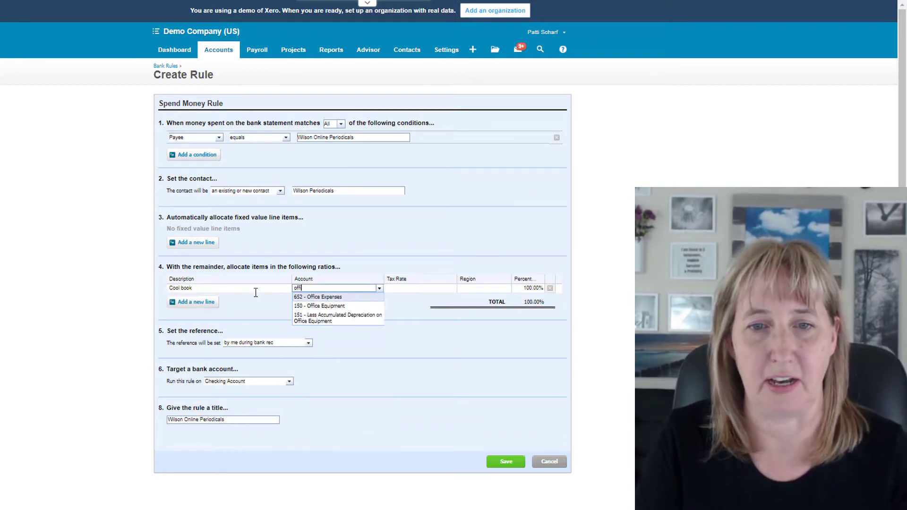
{"action": "key", "text": "Tab"}
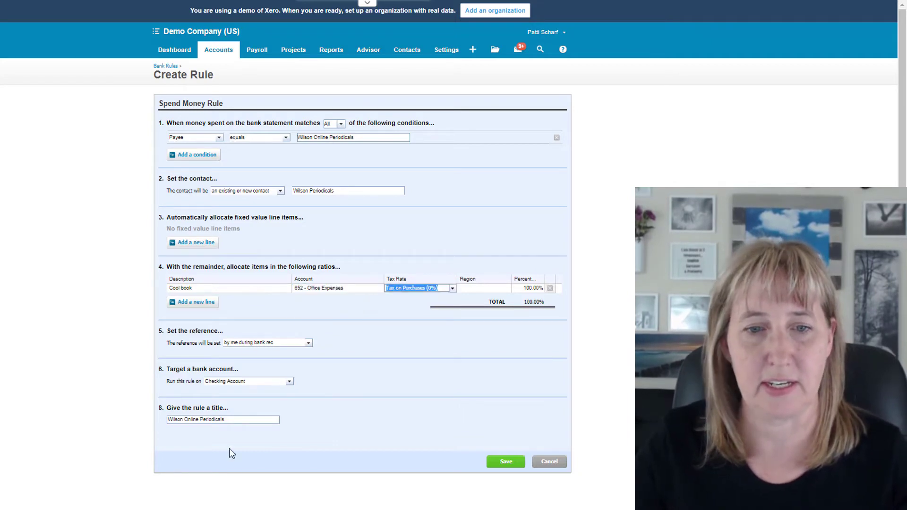
Step: Title the rule "Wilson Online Periodicals > office expenses" and save it
{"action": "left_click", "coordinate": [279, 432]}
{"action": "scroll", "coordinate": [279, 431], "scroll_direction": "down", "scroll_amount": 1}
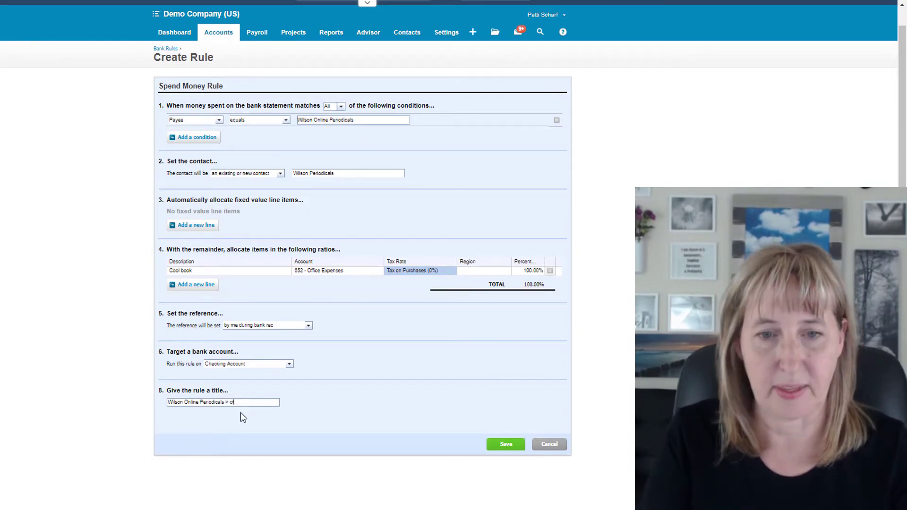
{"action": "type", "text": "> office expenses"}
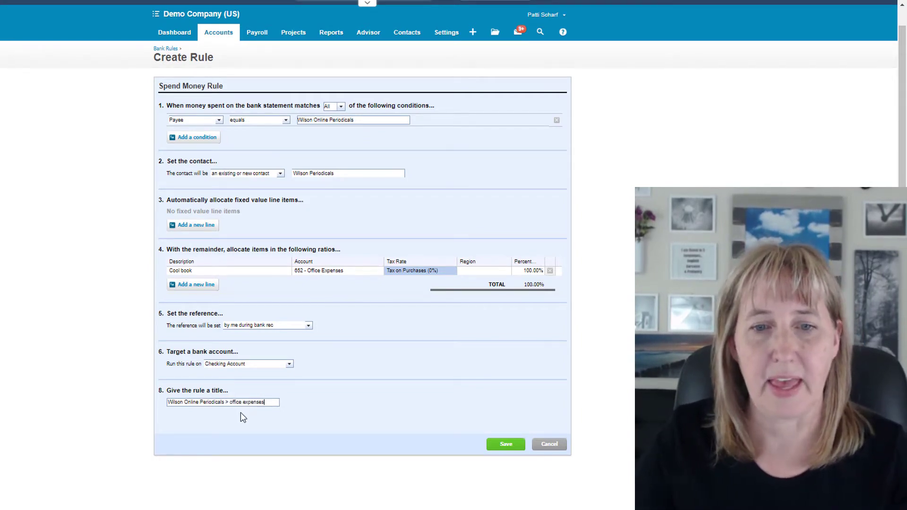
{"action": "left_click", "coordinate": [495, 449]}
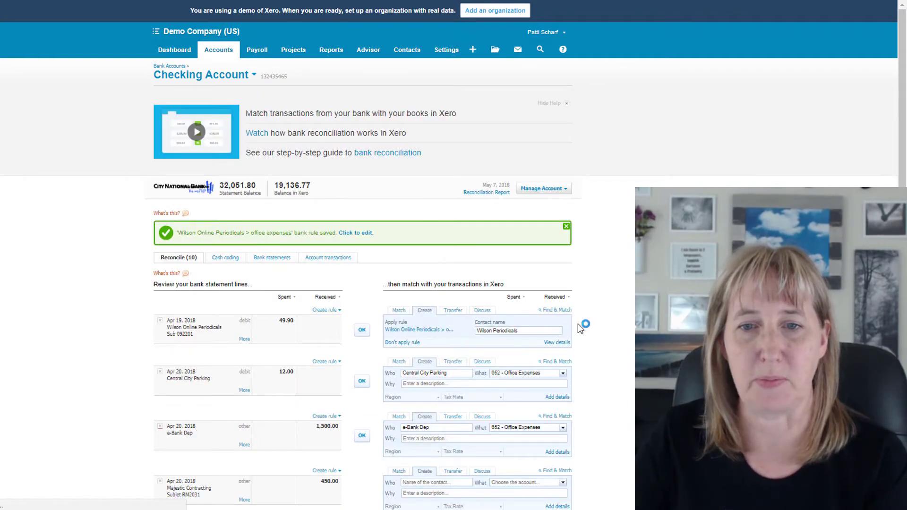
Step: Review the transaction details the rule fills in for the Wilson Online Periodicals line, and reconcile that line using the rule
{"action": "scroll", "coordinate": [430, 136], "scroll_direction": "down", "scroll_amount": 3}
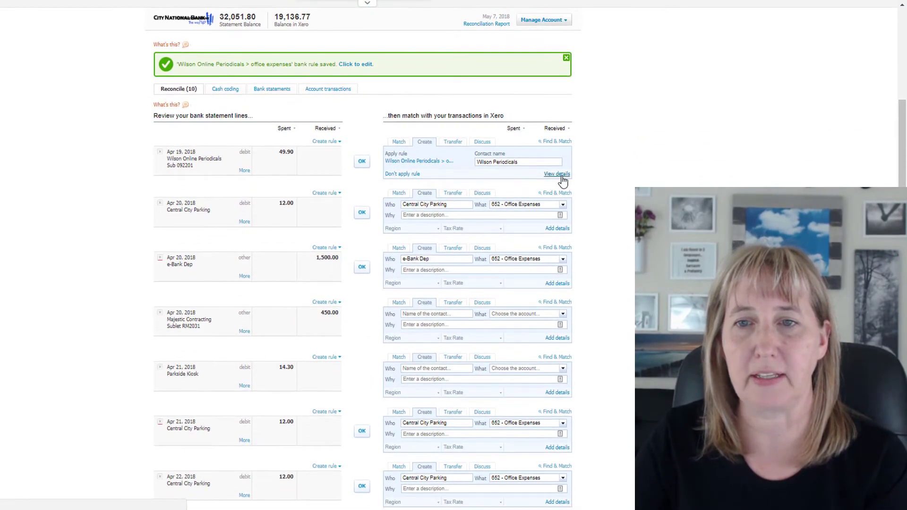
{"action": "left_click", "coordinate": [557, 174]}
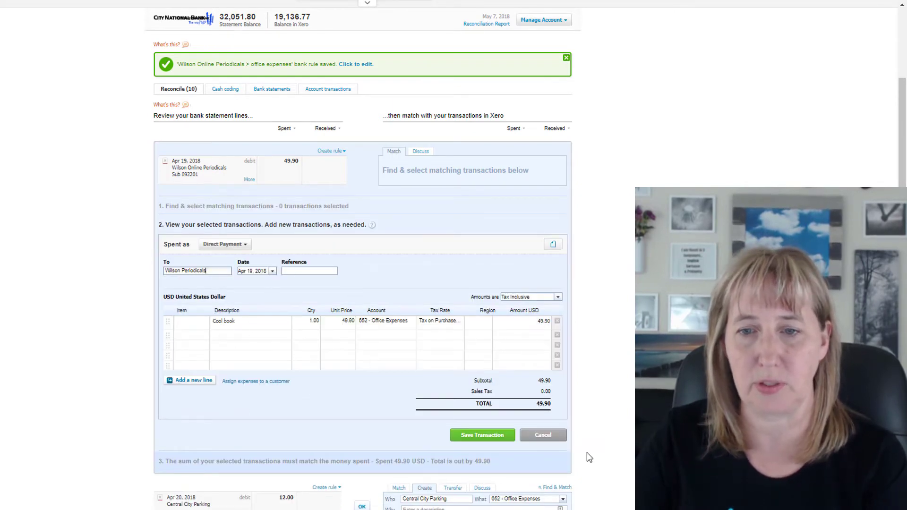
{"action": "left_click", "coordinate": [543, 435]}
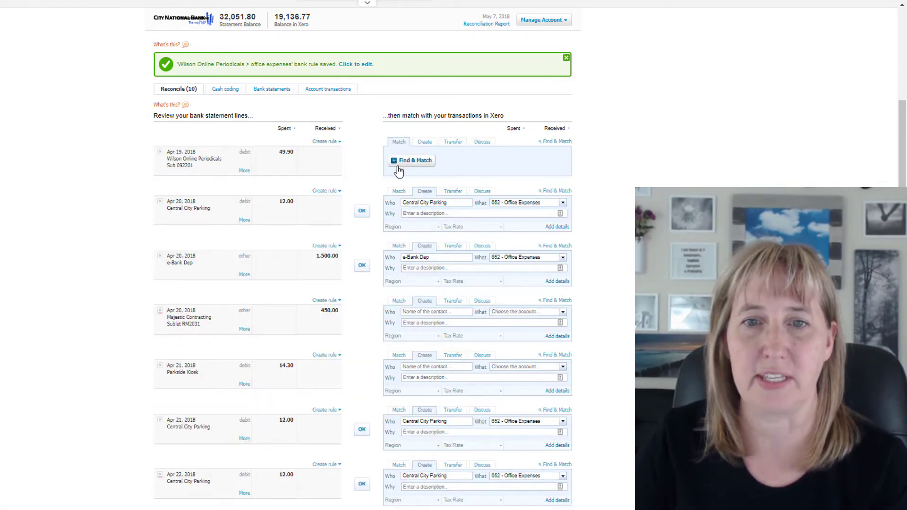
{"action": "left_click", "coordinate": [424, 142]}
{"action": "left_click", "coordinate": [362, 162]}
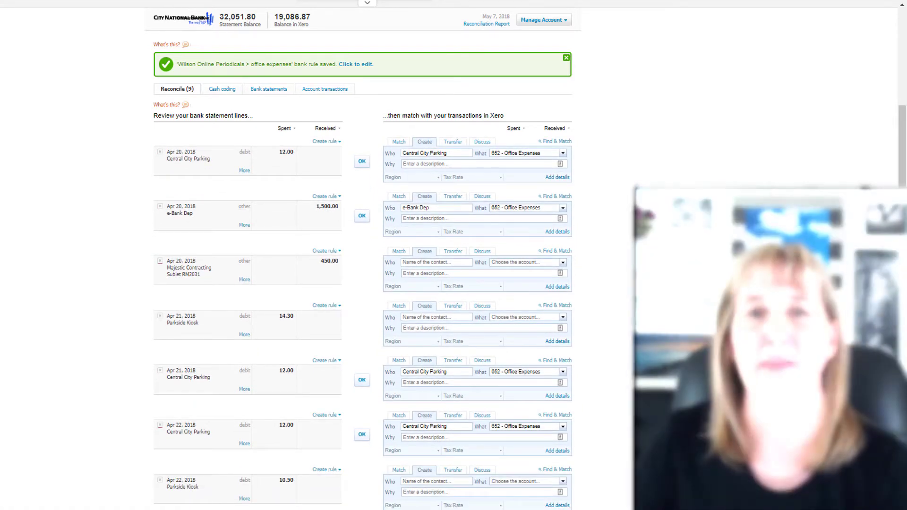
Step: Open cash coding for the Checking Account and sort the statement lines by payee
{"action": "scroll", "coordinate": [359, 255], "scroll_direction": "up", "scroll_amount": 4}
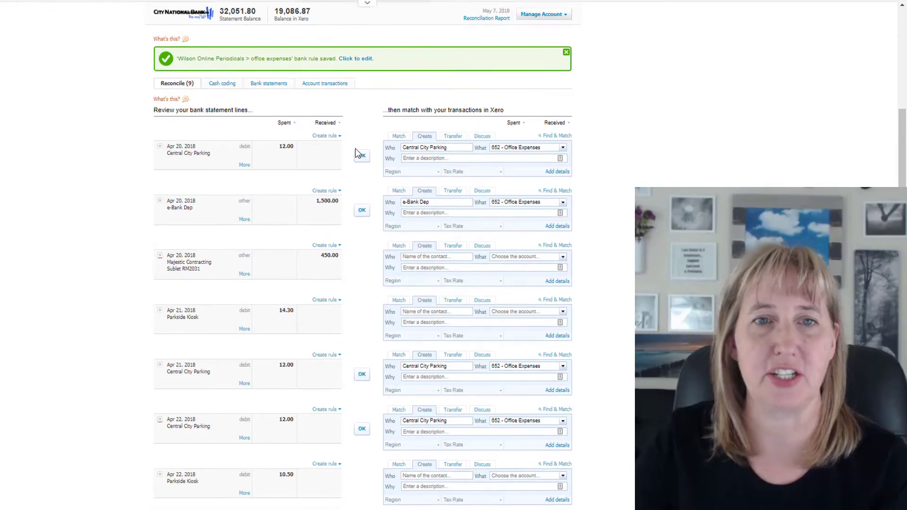
{"action": "scroll", "coordinate": [355, 148], "scroll_direction": "up", "scroll_amount": 2}
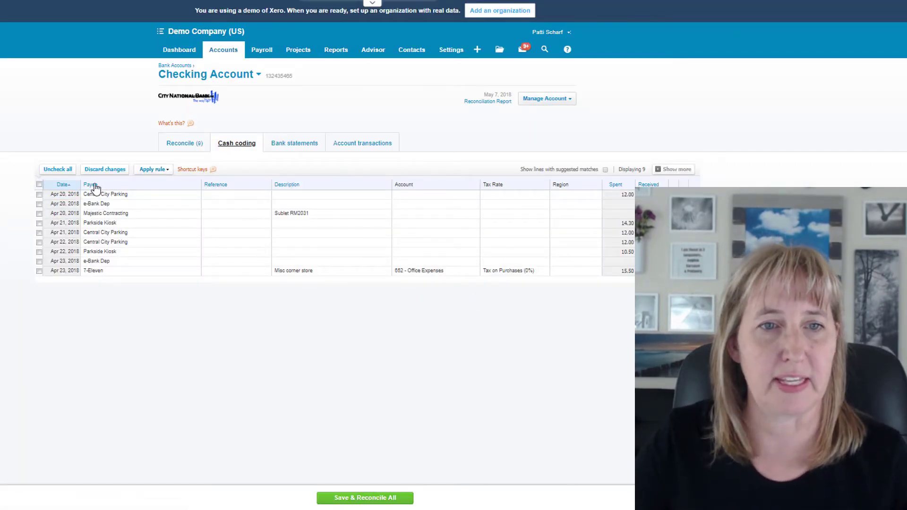
{"action": "left_click", "coordinate": [93, 185]}
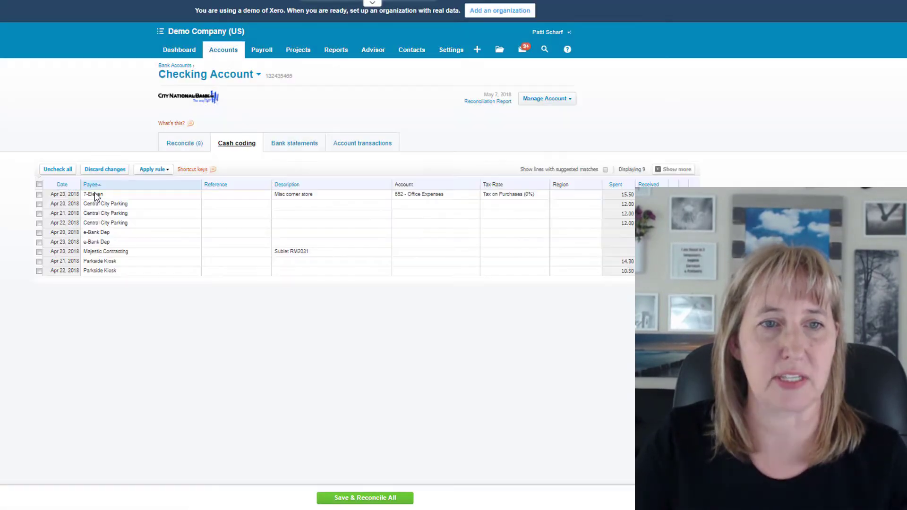
Step: Select the three Central City Parking lines in cash coding and give them the description "Parking"
{"action": "left_click", "coordinate": [39, 204]}
{"action": "left_click", "coordinate": [40, 214]}
{"action": "left_click", "coordinate": [39, 223]}
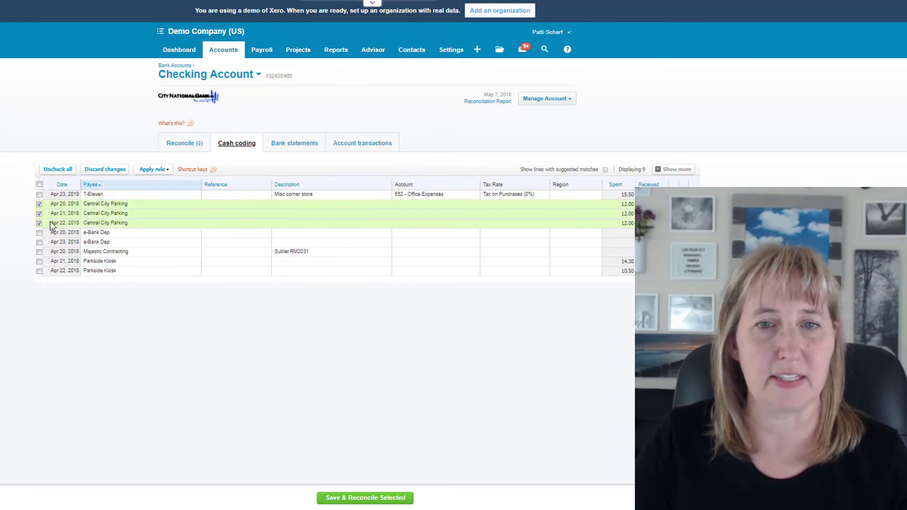
{"action": "left_click", "coordinate": [306, 206]}
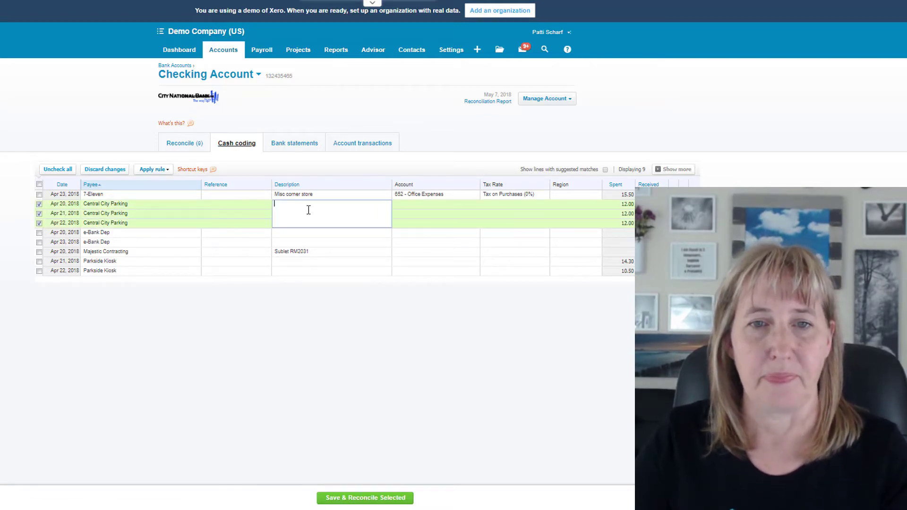
{"action": "type", "text": "Parkin"}
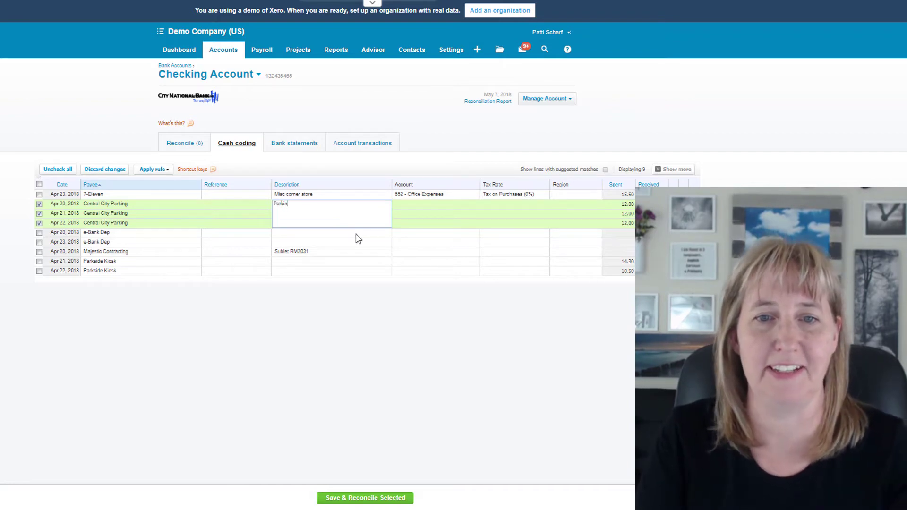
{"action": "type", "text": "g"}
{"action": "key", "text": "Tab"}
Step: Code the selected Central City Parking lines to account 684 - Travel
{"action": "type", "text": "park"}
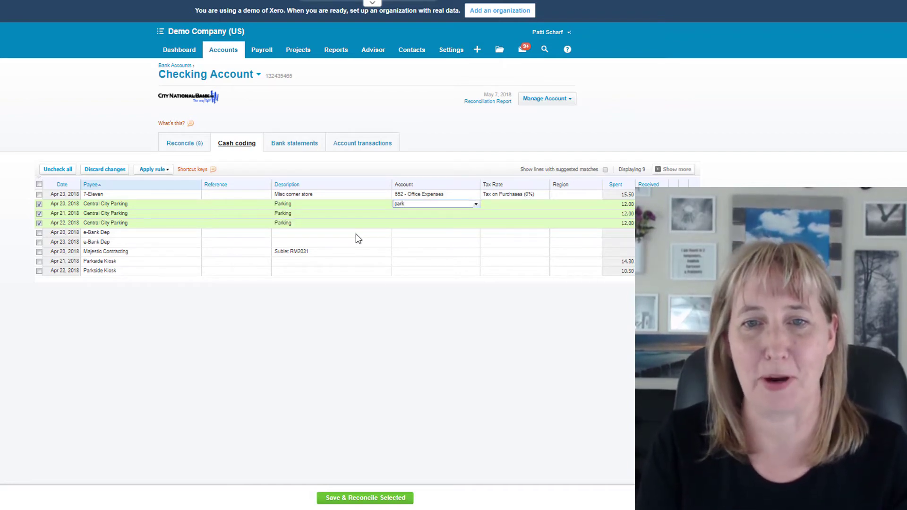
{"action": "key", "text": "BackSpace"}
{"action": "key", "text": "BackSpace"}
{"action": "key", "text": "BackSpace"}
{"action": "key", "text": "BackSpace"}
{"action": "type", "text": "trav"}
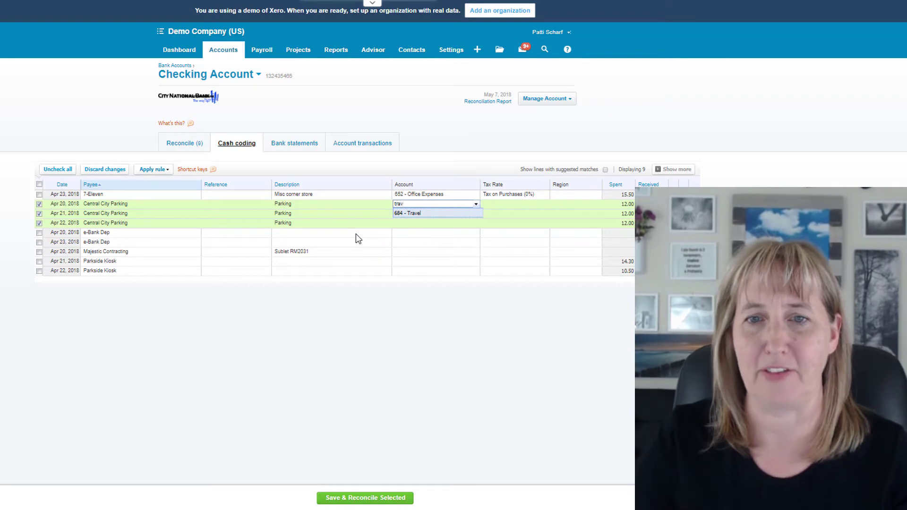
{"action": "key", "text": "Tab"}
Step: Apply the tax rate Tax on Purchases (0%) to the selected parking lines, and save and reconcile them
{"action": "type", "text": "ta"}
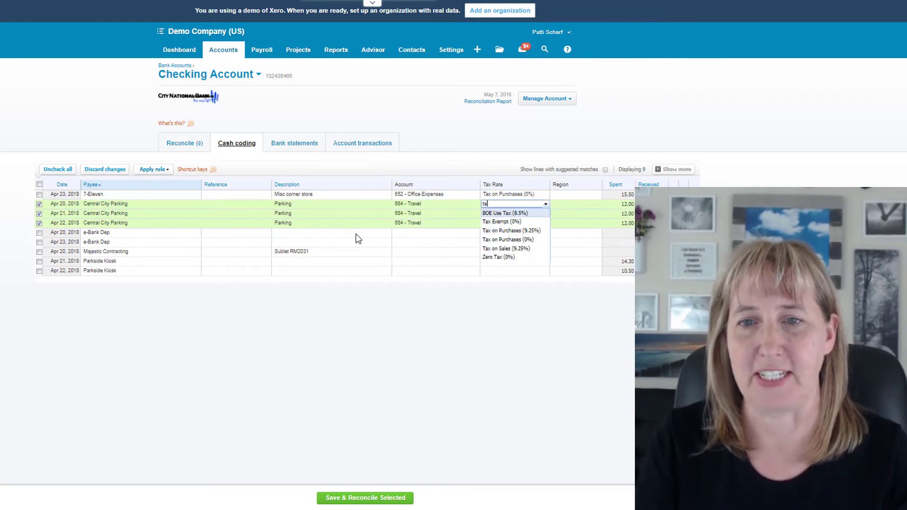
{"action": "key", "text": "Down"}
{"action": "key", "text": "Down"}
{"action": "key", "text": "Down"}
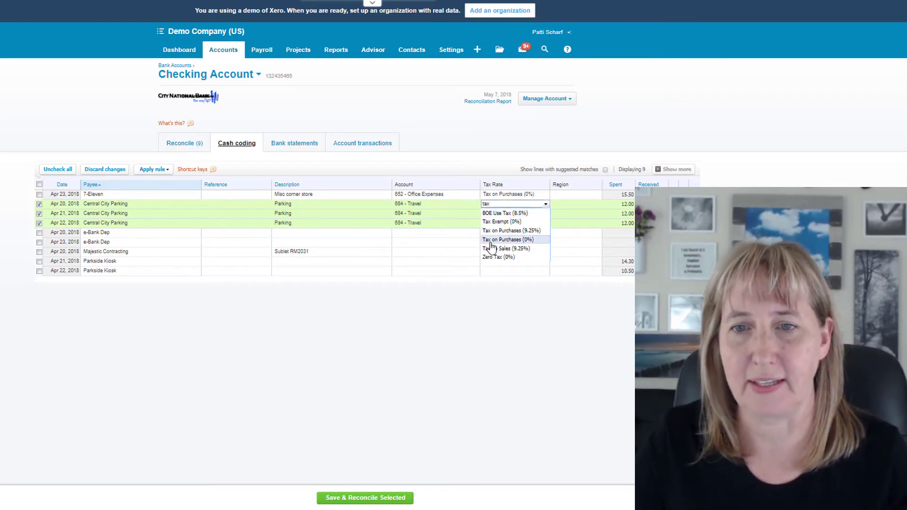
{"action": "key", "text": "Return"}
{"action": "key", "text": "Tab"}
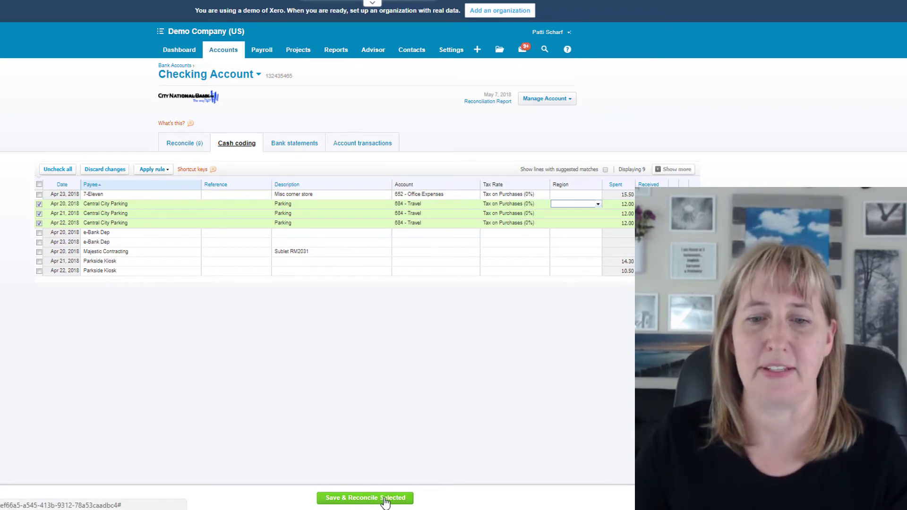
{"action": "left_click", "coordinate": [385, 500]}
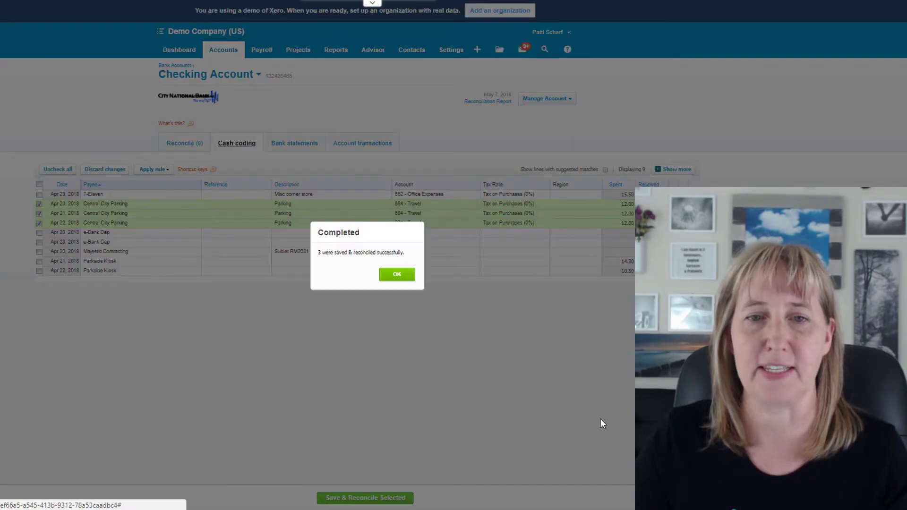
{"action": "left_click", "coordinate": [403, 276]}
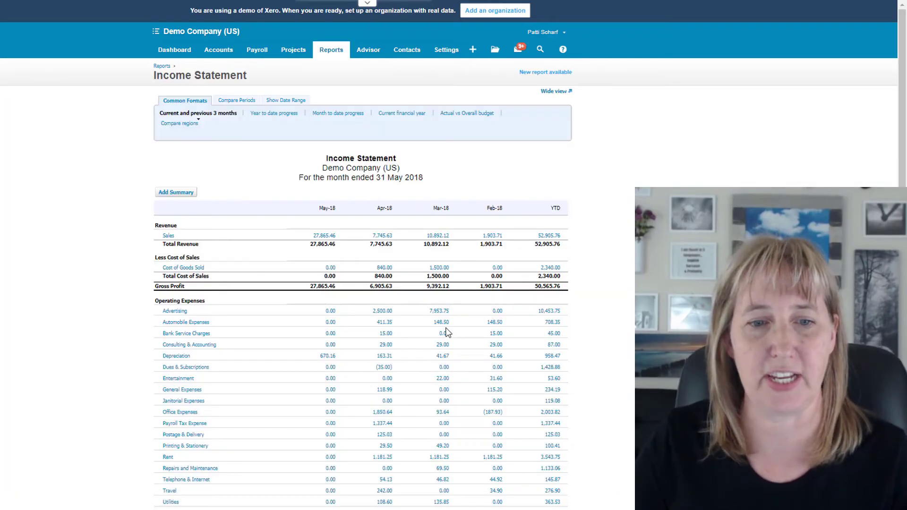
Step: Look over the Income Statement, and start a new Find & Recode search with the introductory help hidden
{"action": "scroll", "coordinate": [522, 191], "scroll_direction": "down", "scroll_amount": 4}
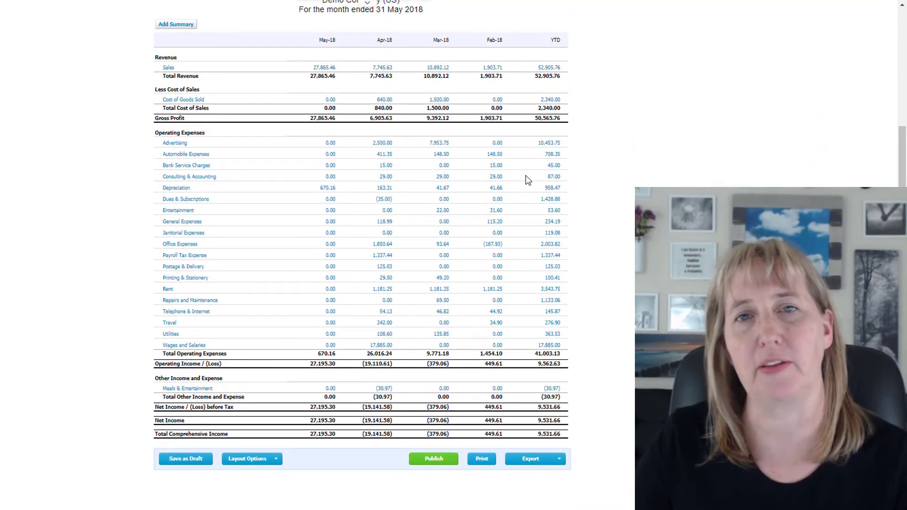
{"action": "scroll", "coordinate": [408, 182], "scroll_direction": "up", "scroll_amount": 4}
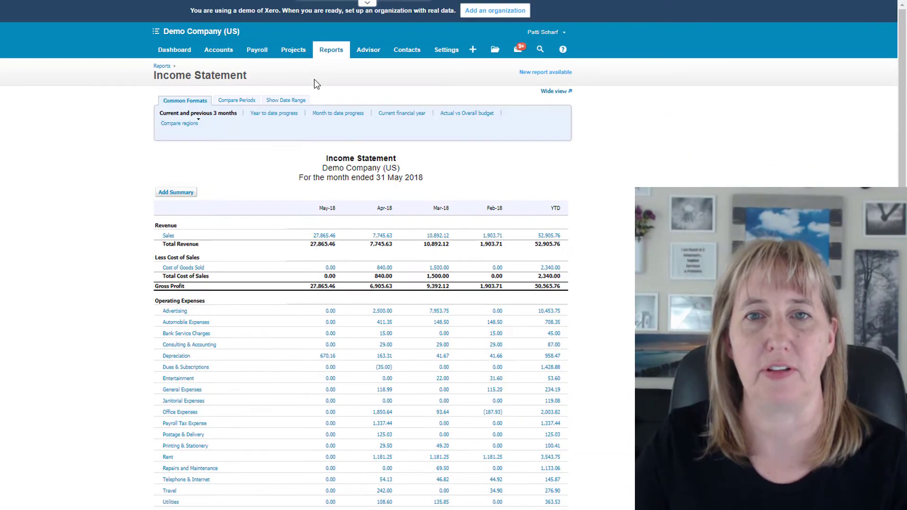
{"action": "left_click", "coordinate": [371, 49]}
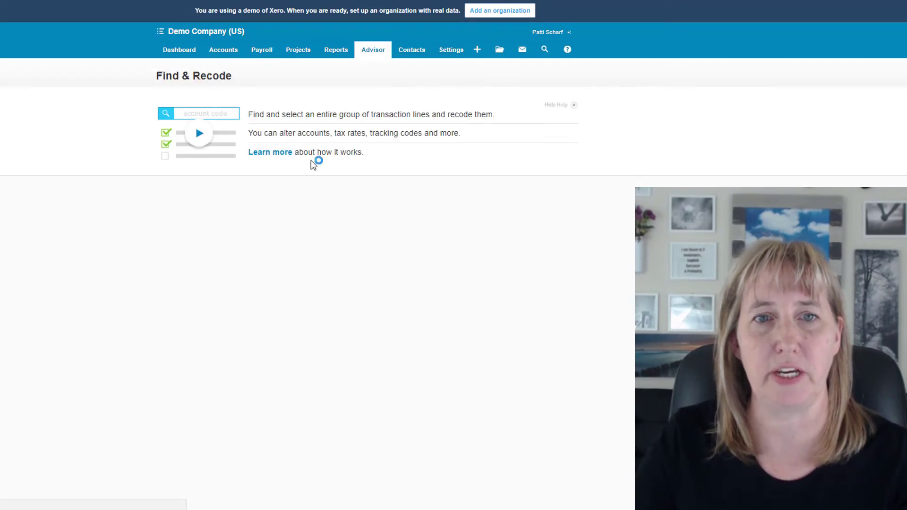
{"action": "left_click", "coordinate": [576, 103]}
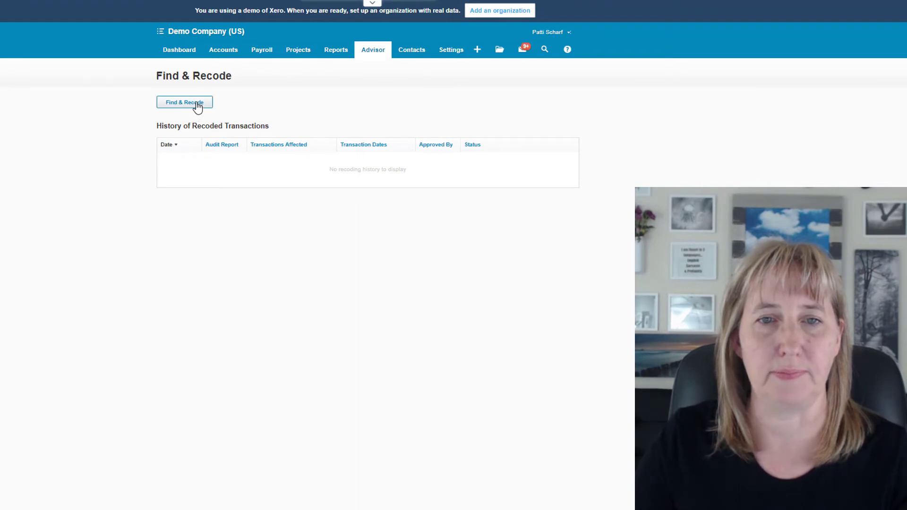
{"action": "left_click", "coordinate": [197, 107]}
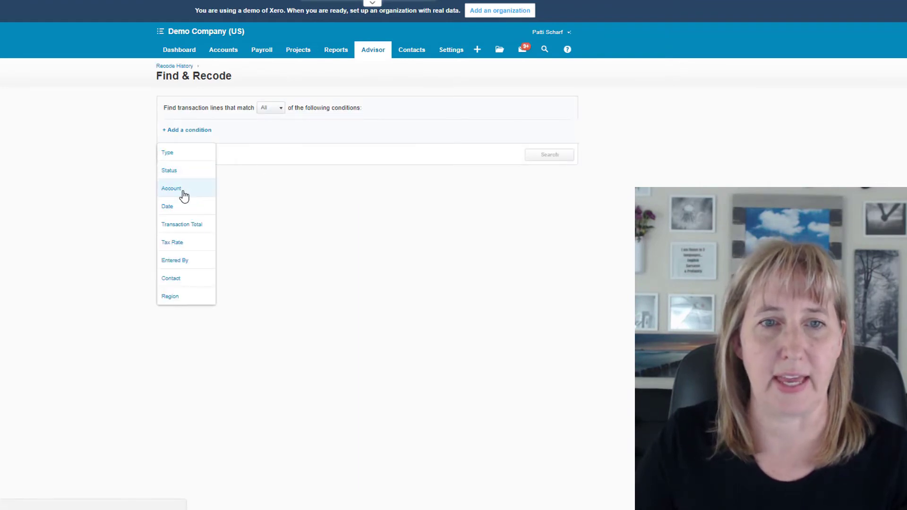
Step: Search for transaction lines whose account is 648 - Automobile Expenses
{"action": "left_click", "coordinate": [184, 196]}
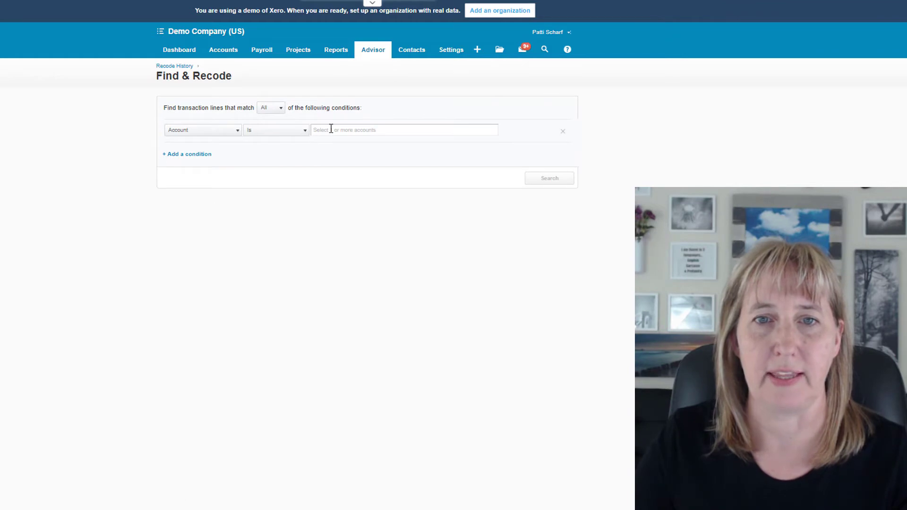
{"action": "left_click", "coordinate": [331, 128]}
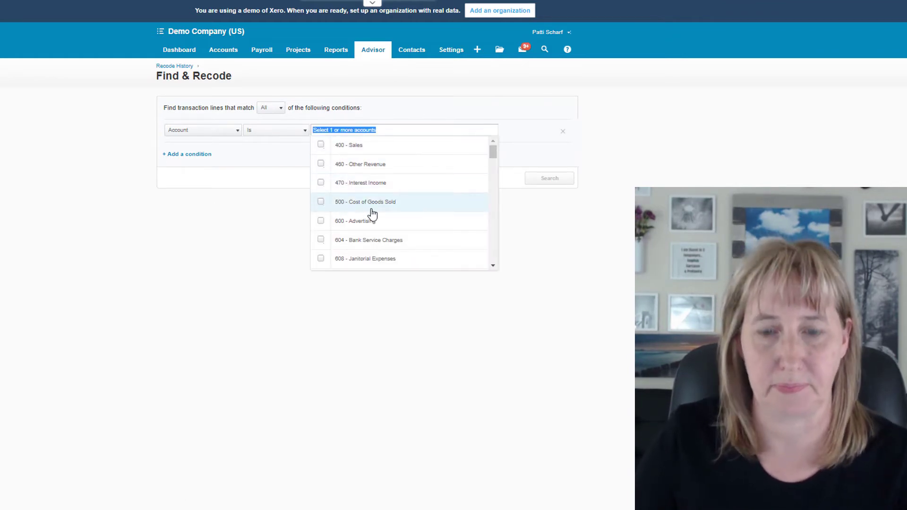
{"action": "type", "text": "auto"}
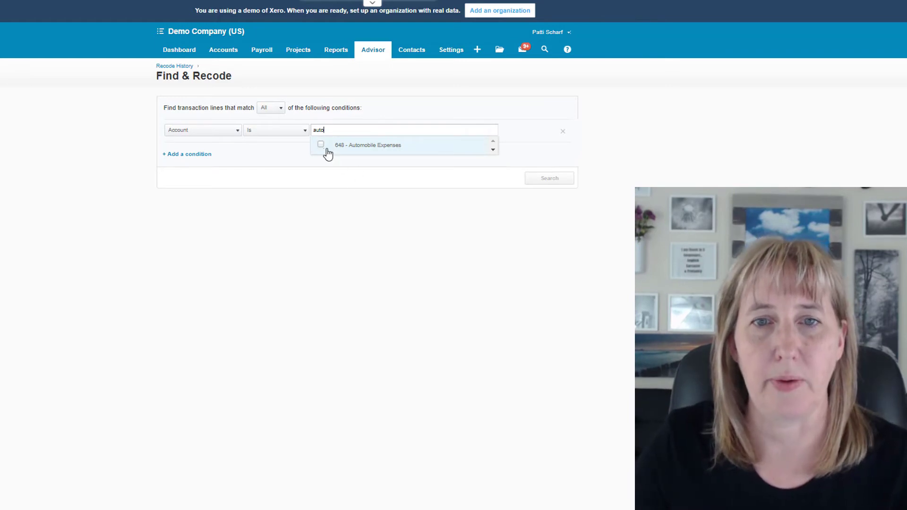
{"action": "left_click", "coordinate": [327, 148]}
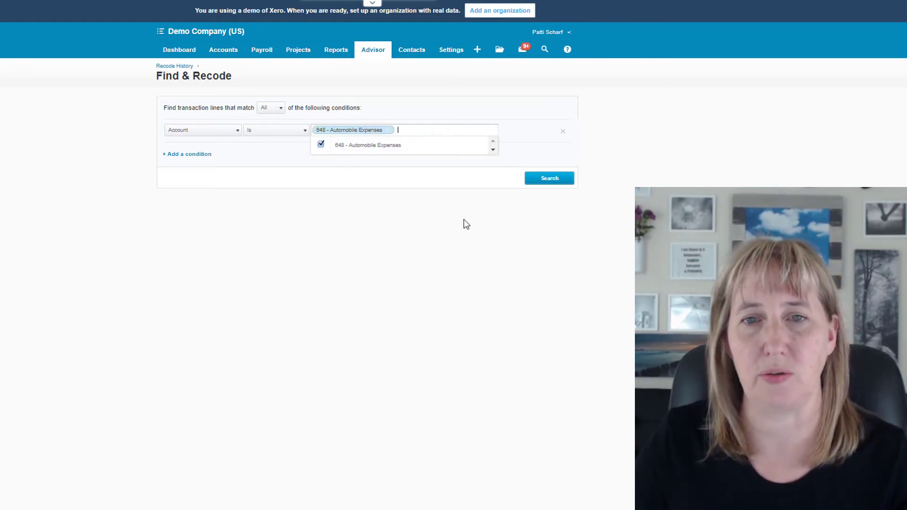
{"action": "left_click", "coordinate": [466, 224]}
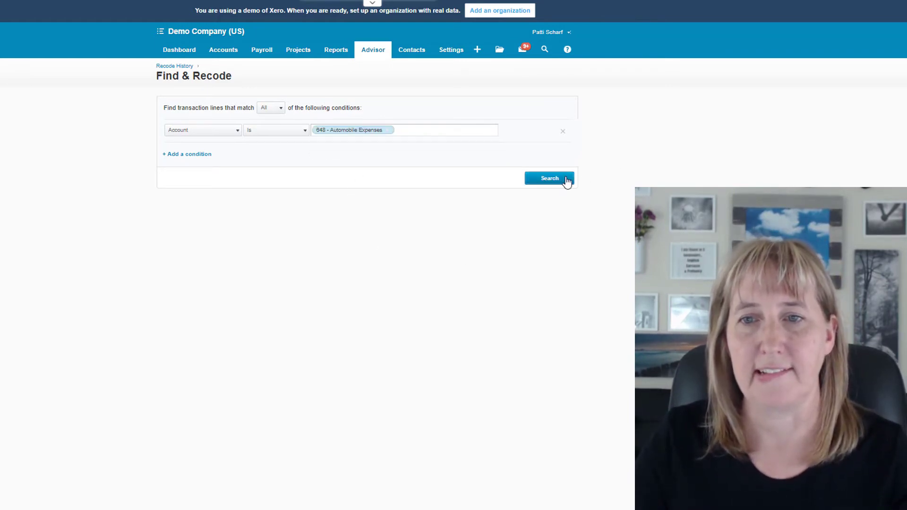
{"action": "left_click", "coordinate": [565, 181]}
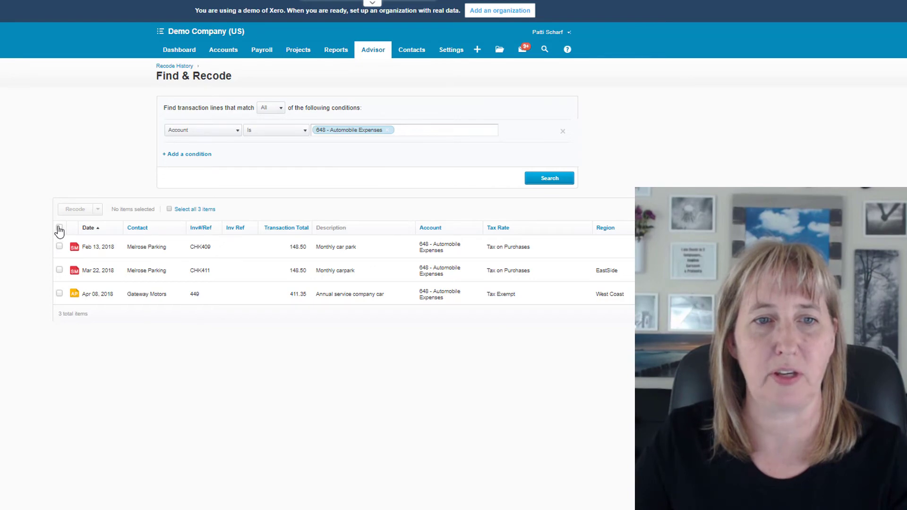
Step: Select all the Automobile Expenses lines found and start recoding their source transactions
{"action": "left_click", "coordinate": [59, 228]}
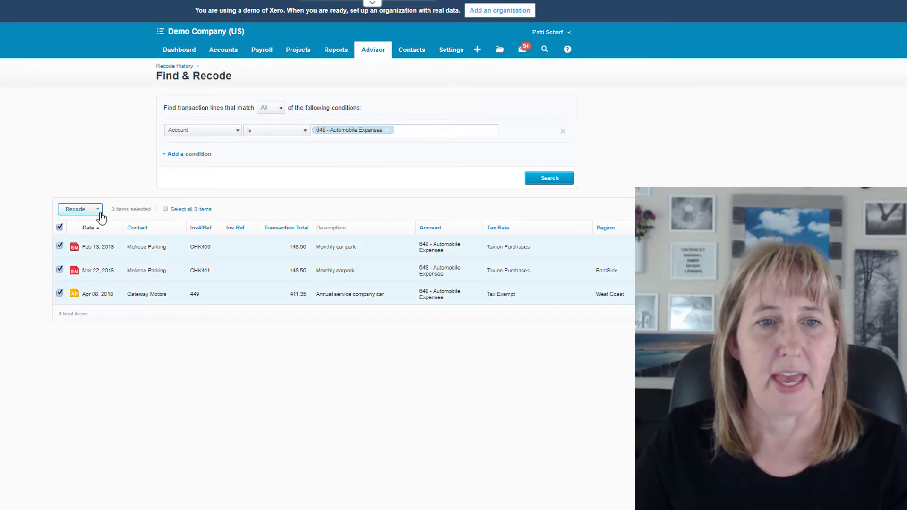
{"action": "left_click", "coordinate": [98, 209]}
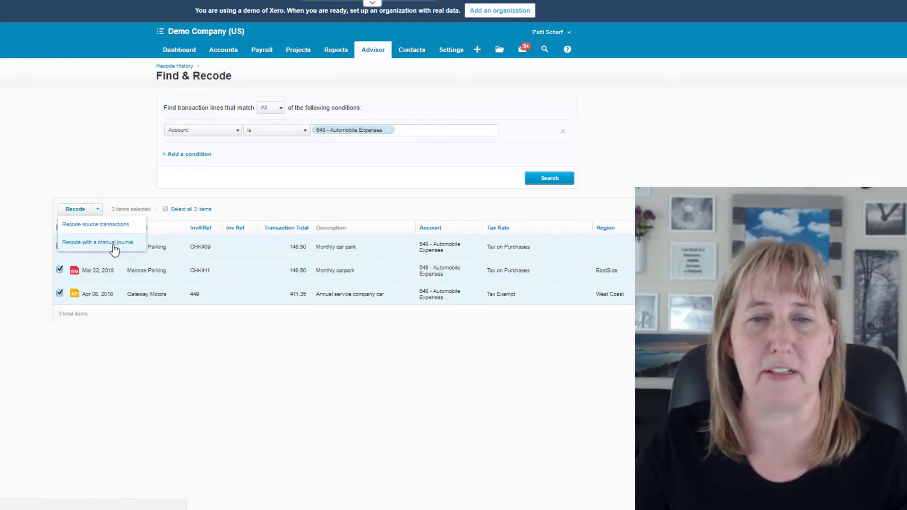
{"action": "left_click", "coordinate": [101, 228]}
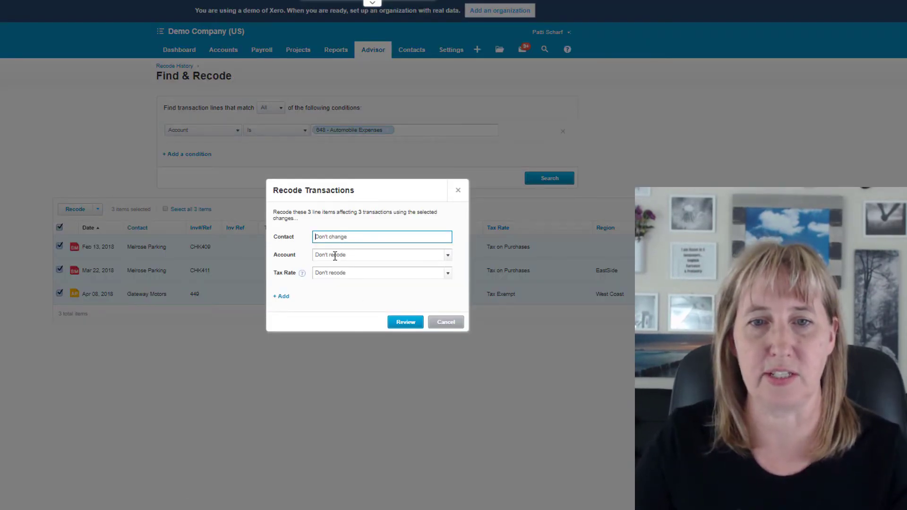
Step: Try to recode the account of the selected lines to Travel
{"action": "left_click", "coordinate": [335, 256]}
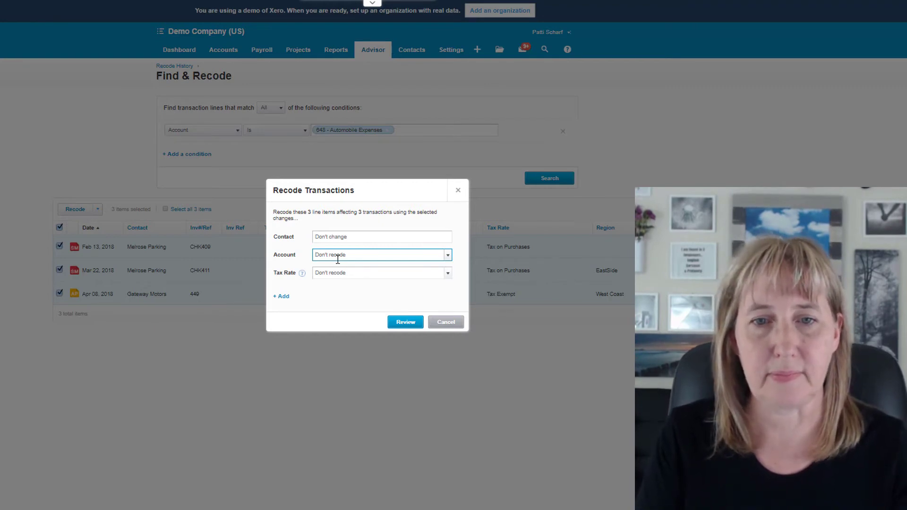
{"action": "type", "text": "travel"}
{"action": "key", "text": "Tab"}
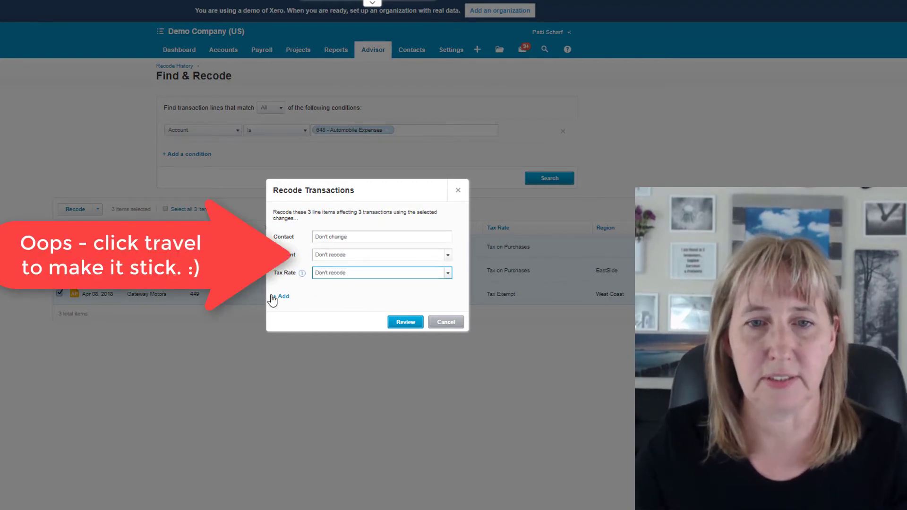
Step: Add Region to the recode changes, set it to EastSide, and review and confirm the recode
{"action": "left_click", "coordinate": [276, 297]}
{"action": "left_click", "coordinate": [294, 312]}
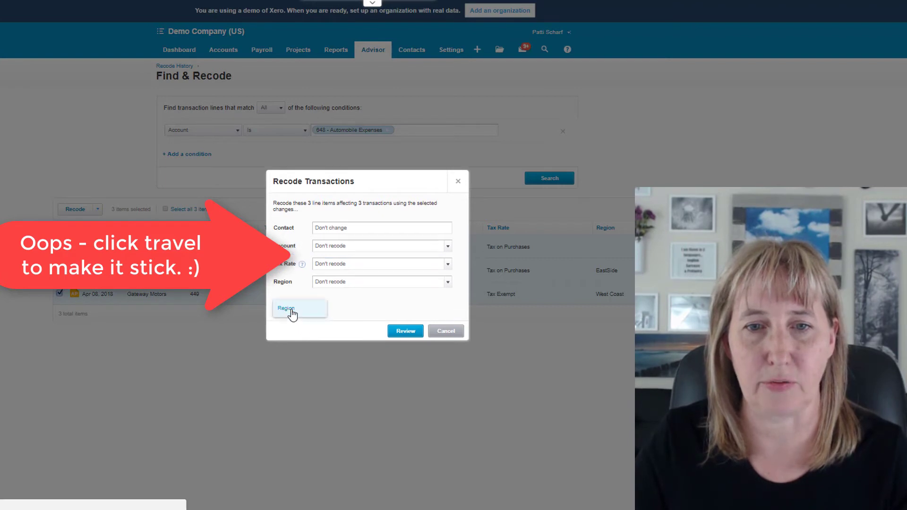
{"action": "left_click", "coordinate": [448, 283]}
{"action": "left_click", "coordinate": [375, 316]}
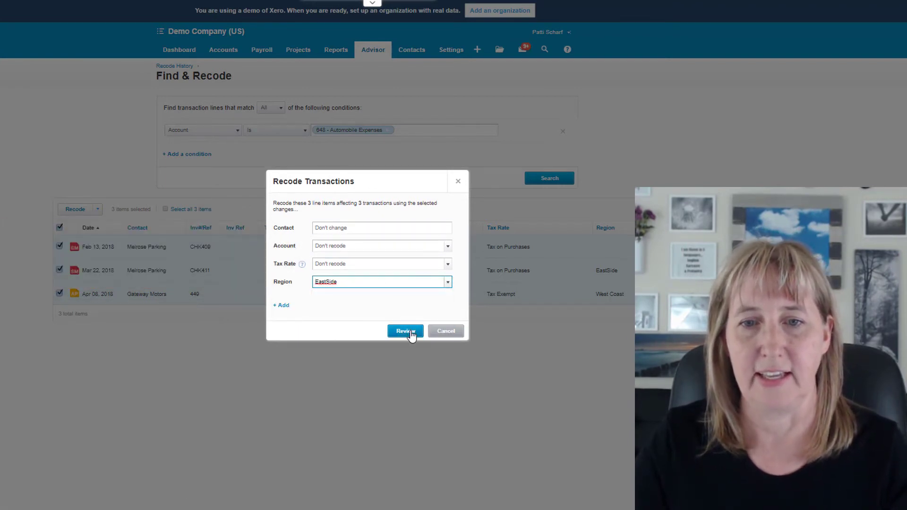
{"action": "left_click", "coordinate": [405, 332]}
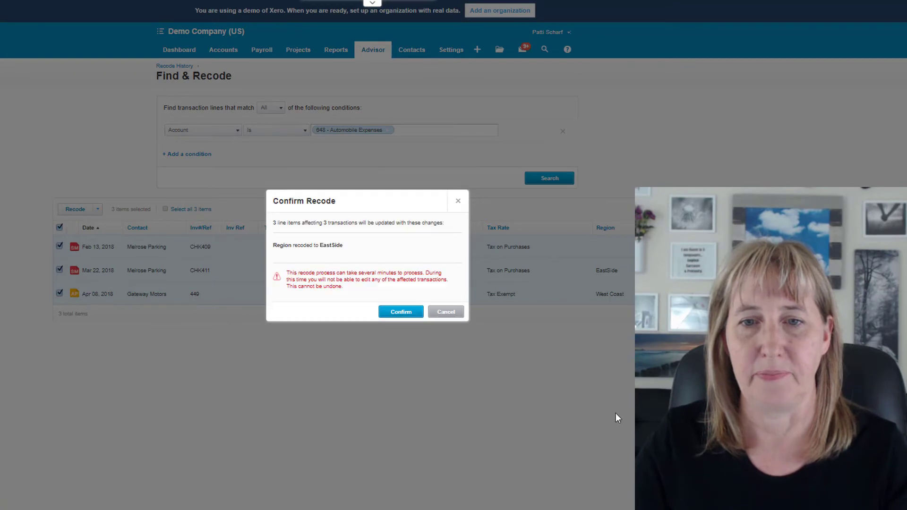
{"action": "left_click", "coordinate": [401, 312]}
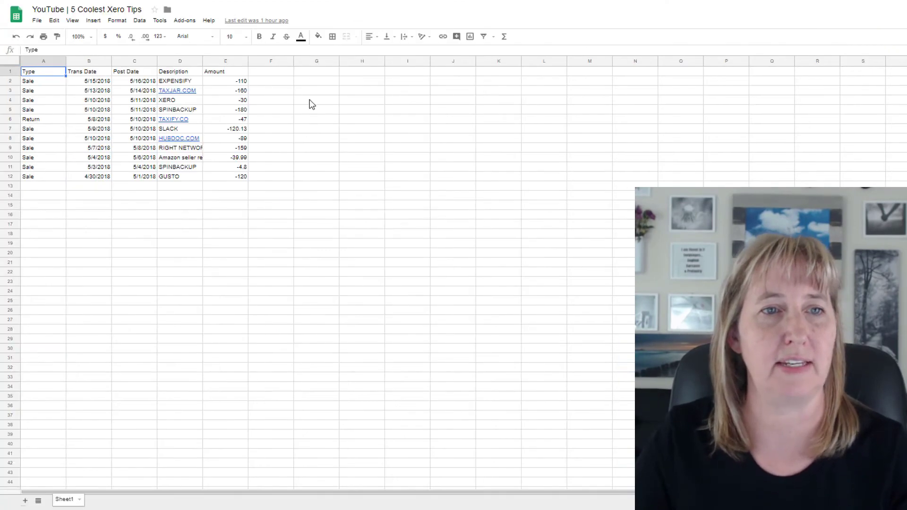
Step: In the Google Sheets transaction list, add the column headings "Code" in F1 and "Tax Type" in G1
{"action": "left_click", "coordinate": [265, 73]}
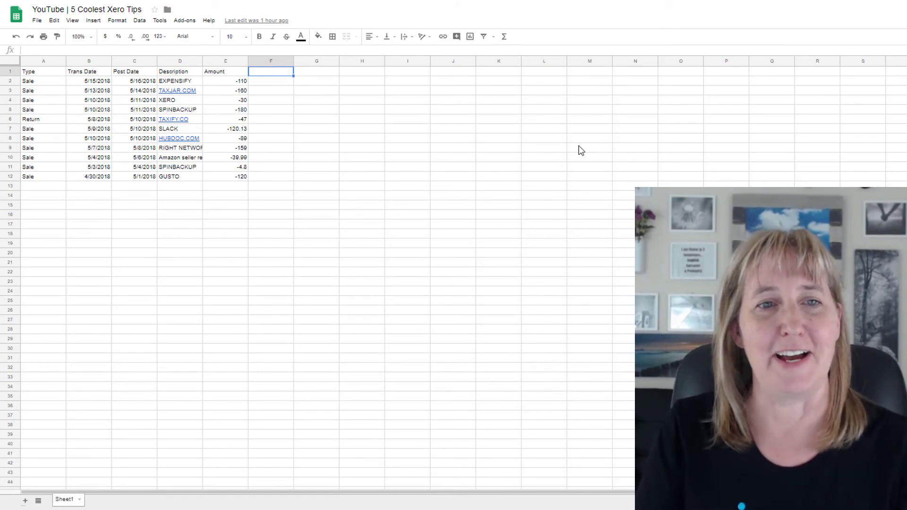
{"action": "type", "text": "Acc"}
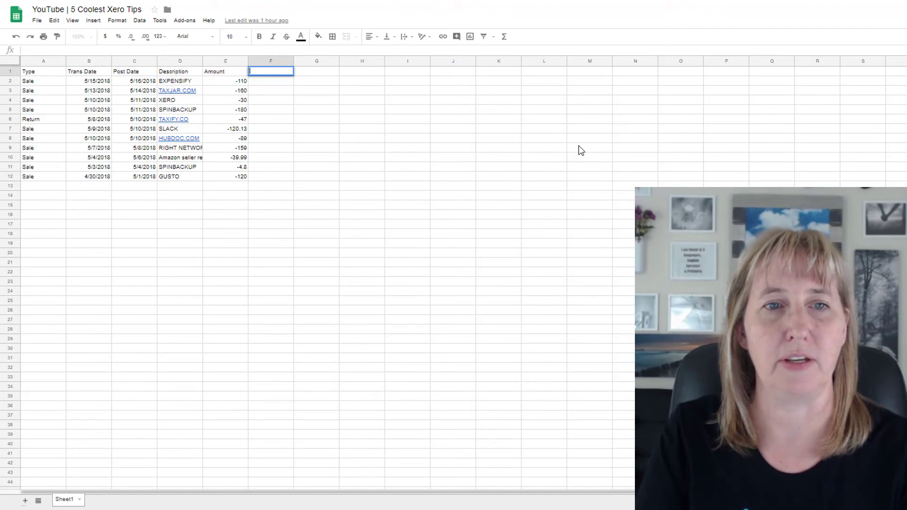
{"action": "type", "text": "Code"}
{"action": "key", "text": "Tab"}
{"action": "type", "text": "Ta"}
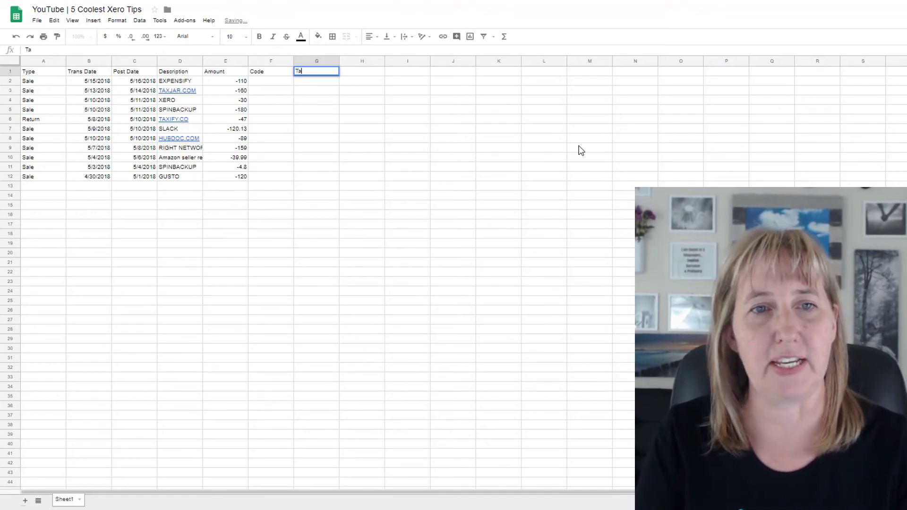
{"action": "type", "text": "x Type"}
{"action": "key", "text": "Return"}
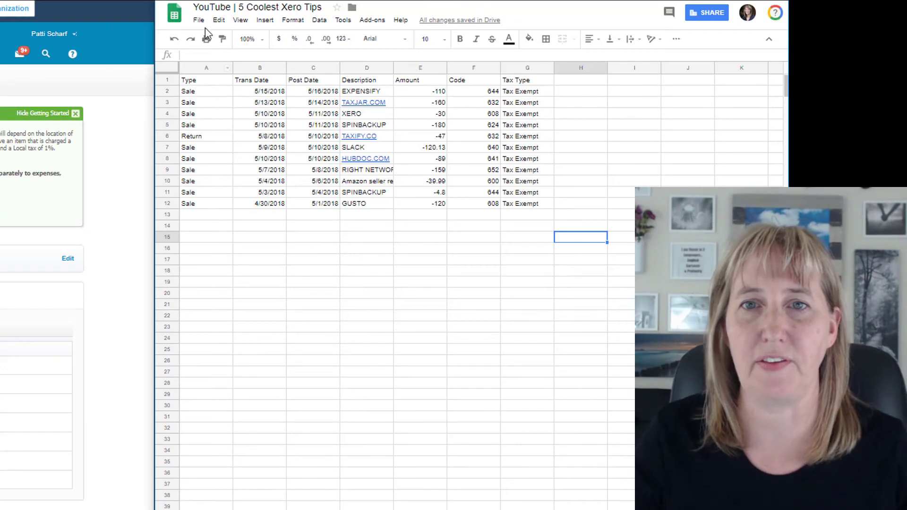
Step: Download the current transaction sheet as a comma-separated values (.csv) file
{"action": "left_click", "coordinate": [200, 21]}
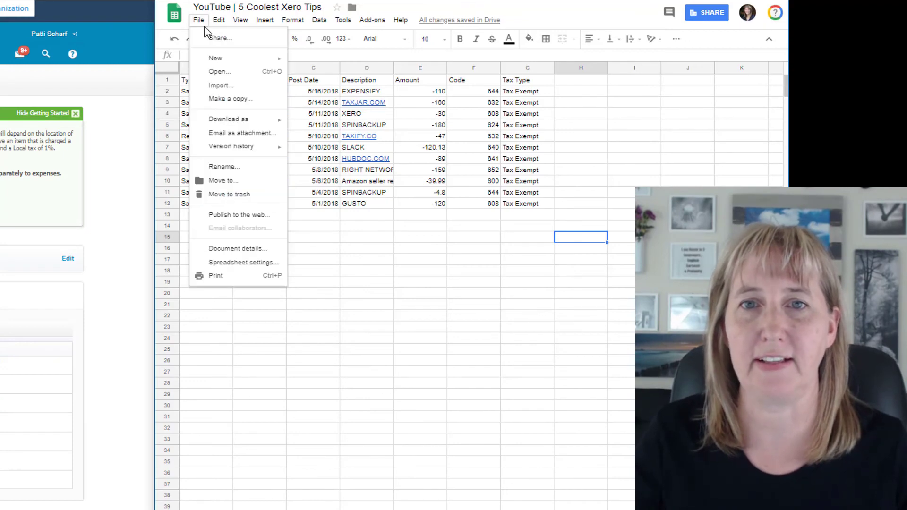
{"action": "mouse_move", "coordinate": [243, 119]}
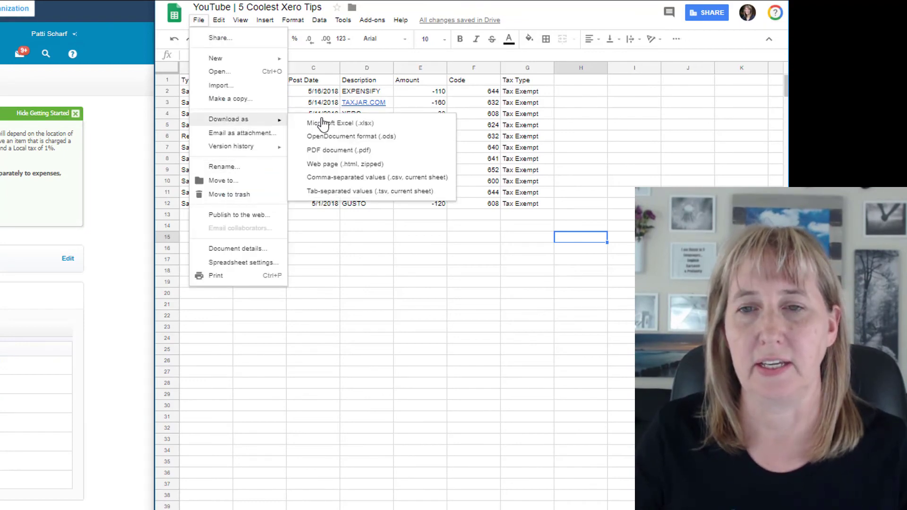
{"action": "left_click", "coordinate": [368, 177]}
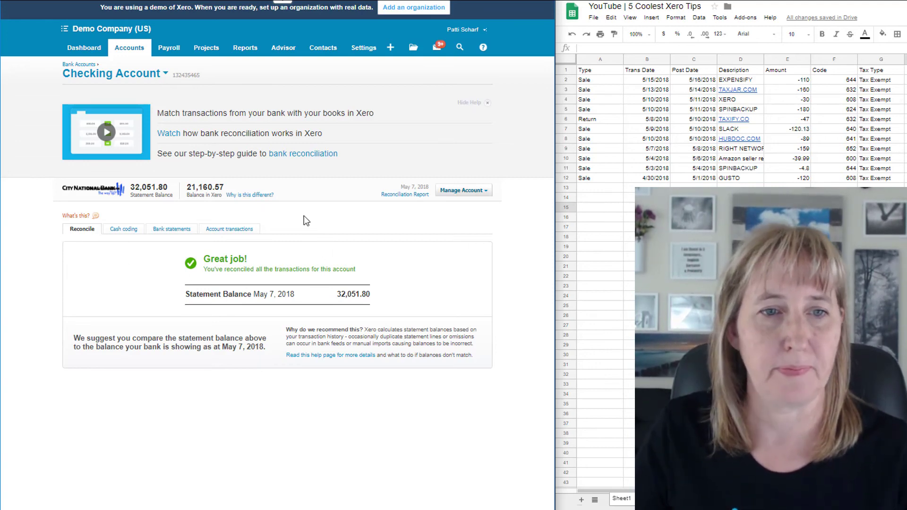
Step: Switch to Xero and import the downloaded CSV file as a bank statement for the Checking Account
{"action": "left_click", "coordinate": [232, 229]}
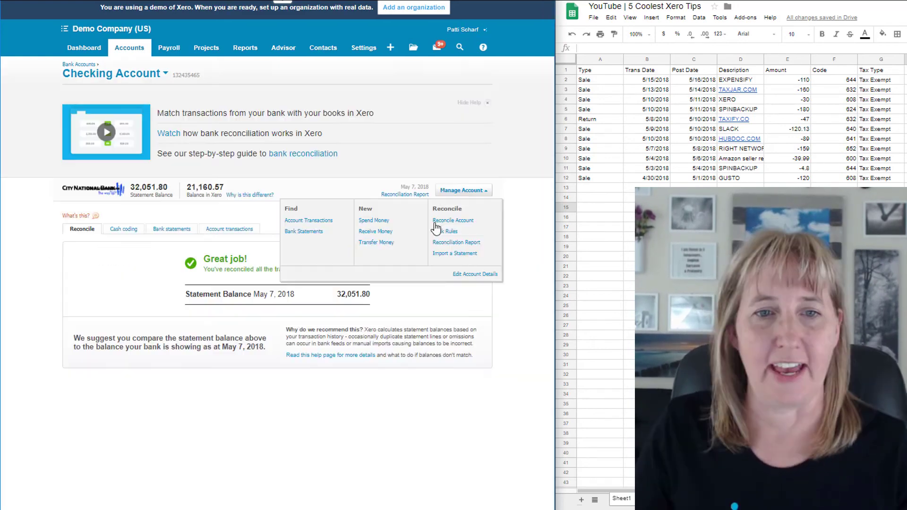
{"action": "left_click", "coordinate": [457, 259]}
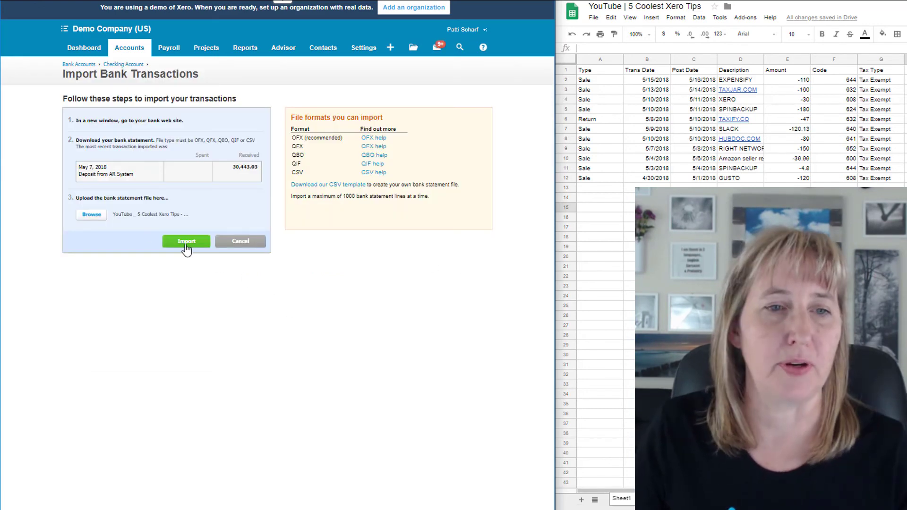
{"action": "left_click", "coordinate": [186, 243]}
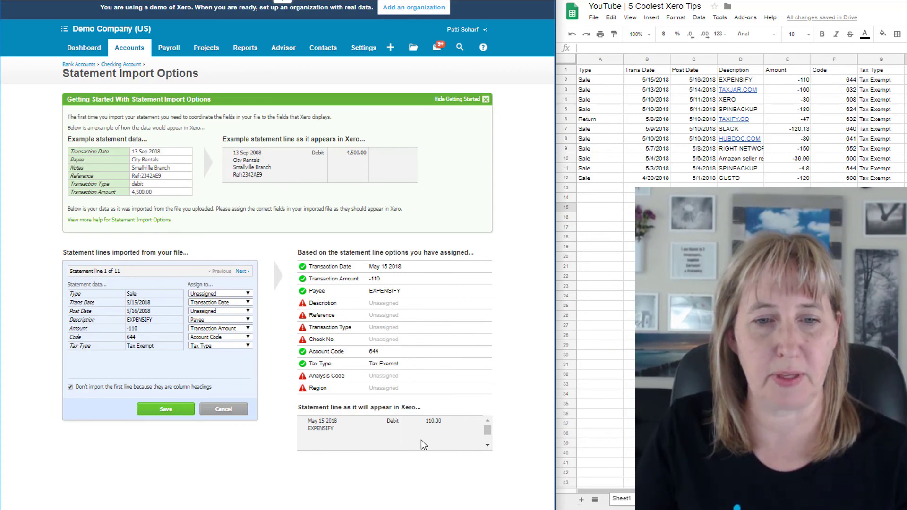
Step: Check the field assignments on the imported statement lines up to line 7, and save the statement import options
{"action": "left_click", "coordinate": [243, 272]}
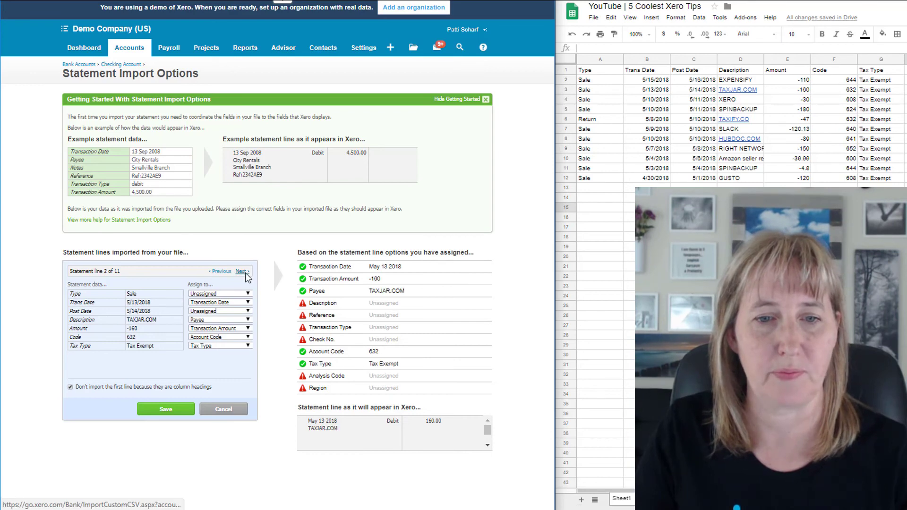
{"action": "left_click", "coordinate": [242, 272]}
{"action": "left_click", "coordinate": [242, 272]}
{"action": "left_click", "coordinate": [242, 272]}
{"action": "left_click", "coordinate": [242, 272]}
{"action": "left_click", "coordinate": [243, 273]}
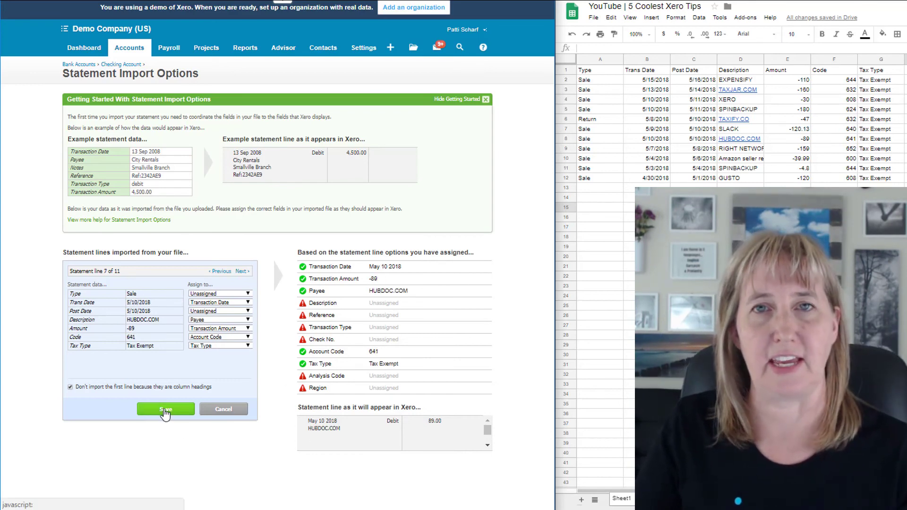
{"action": "left_click", "coordinate": [165, 411]}
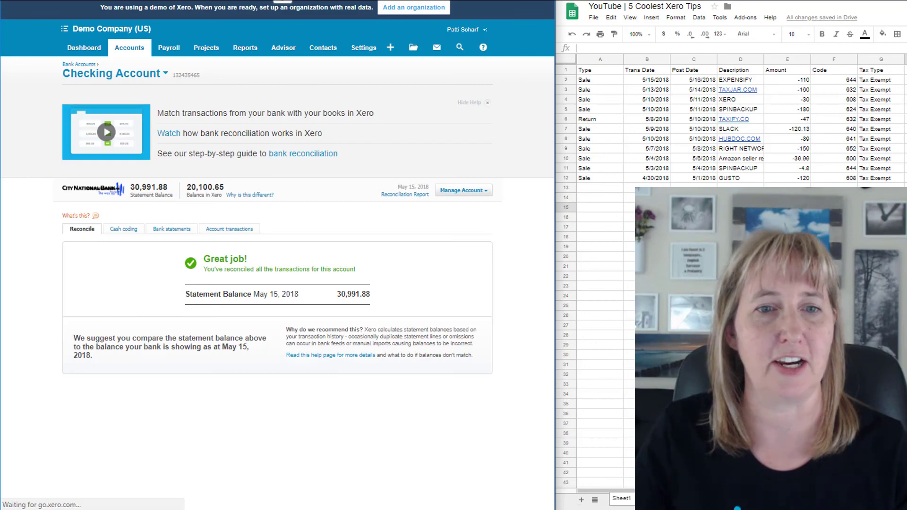
Step: Open the account transactions of the Checking Account
{"action": "left_click", "coordinate": [231, 235]}
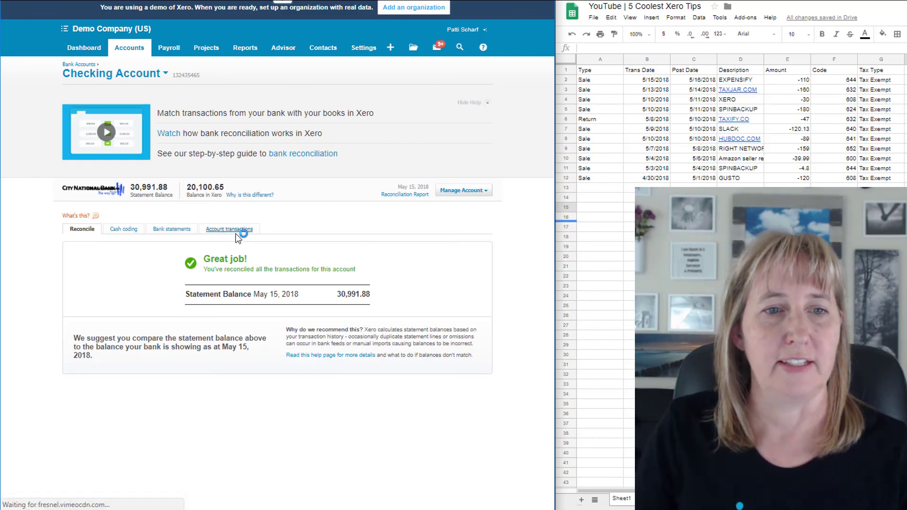